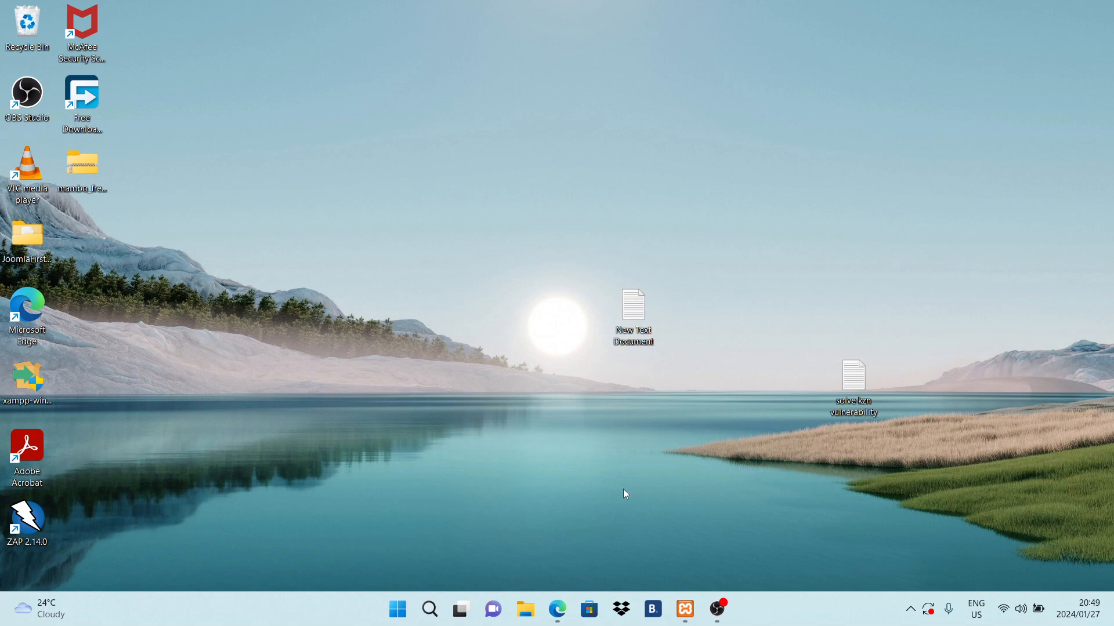
# Step: Switch to the Edge window with the Joomla site and load the administrator login page at localhost/JoomlaFirstSite/administrator/
pyautogui.moveTo(558, 608)
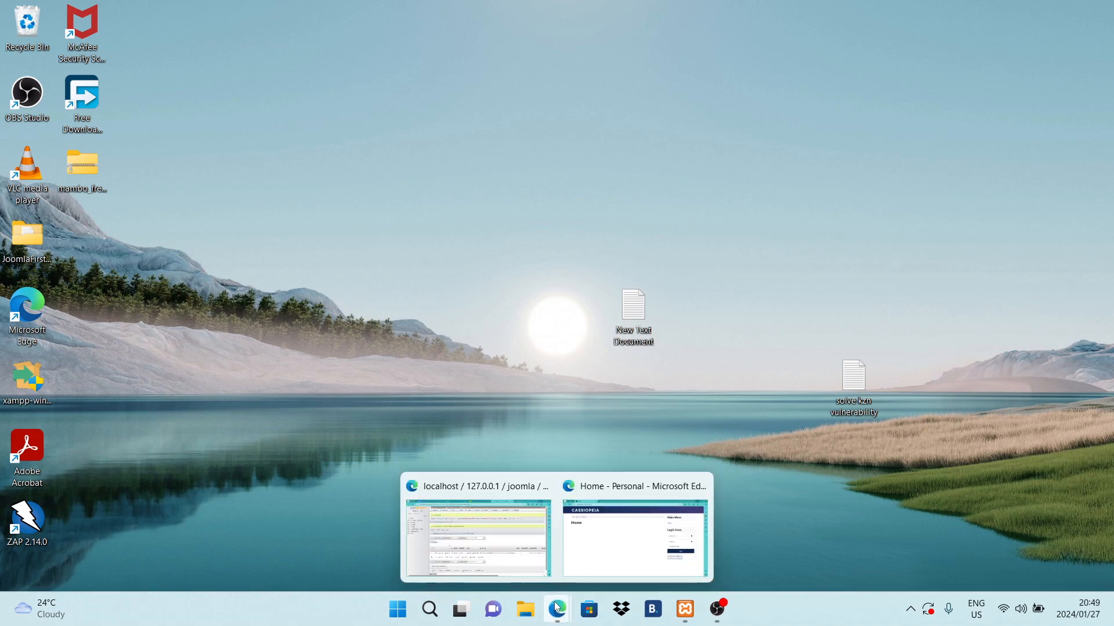
pyautogui.click(636, 532)
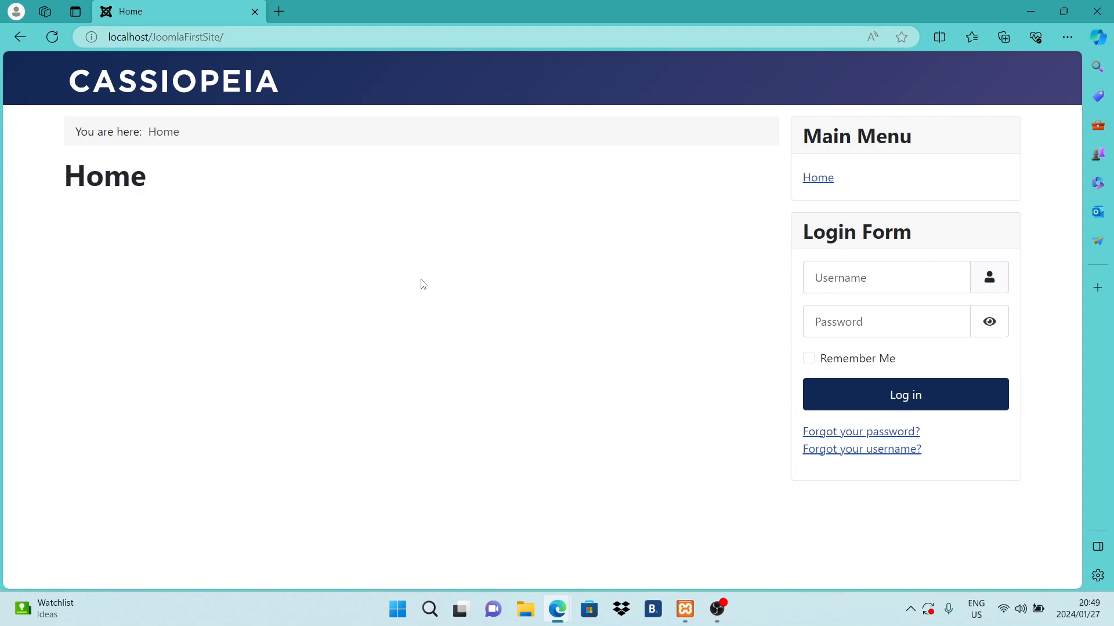
pyautogui.click(308, 42)
pyautogui.click(322, 35)
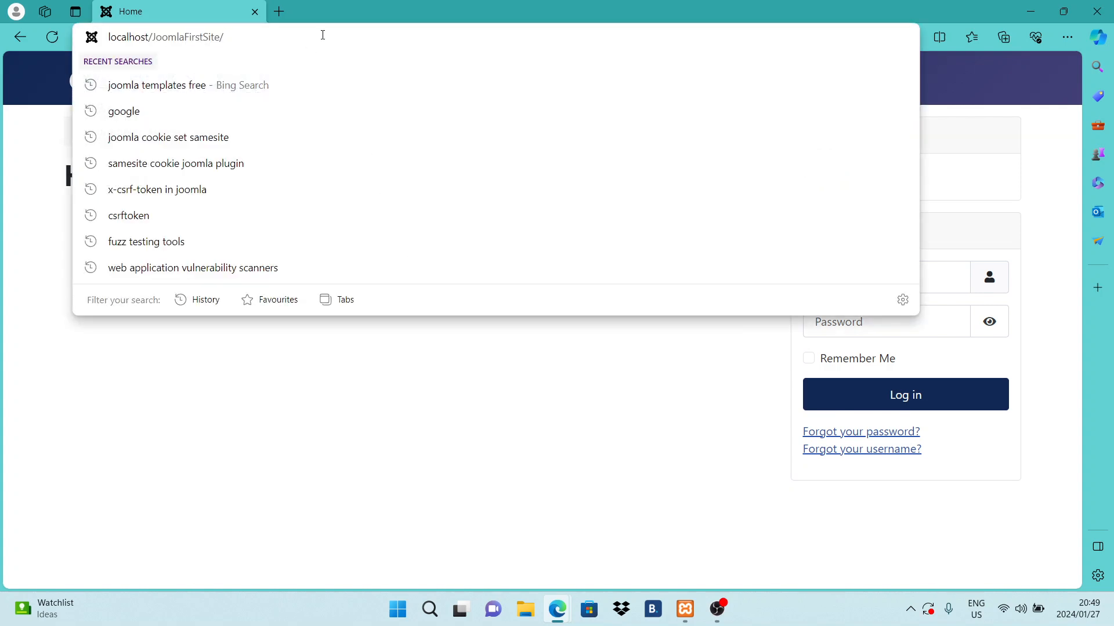
pyautogui.write('ad')
pyautogui.press('Right')
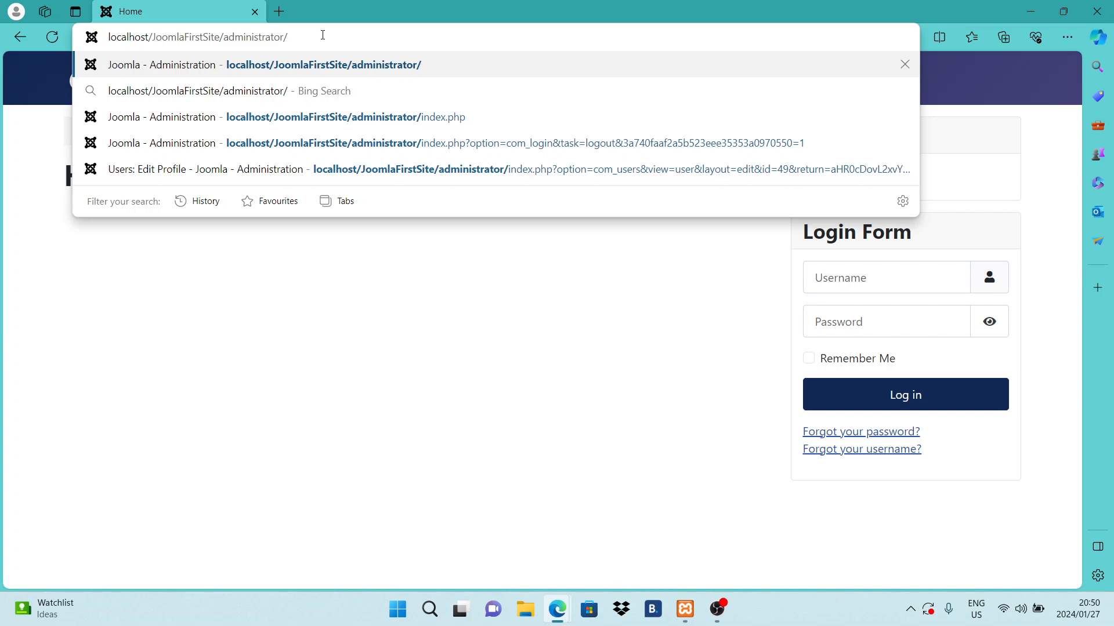
pyautogui.press('Return')
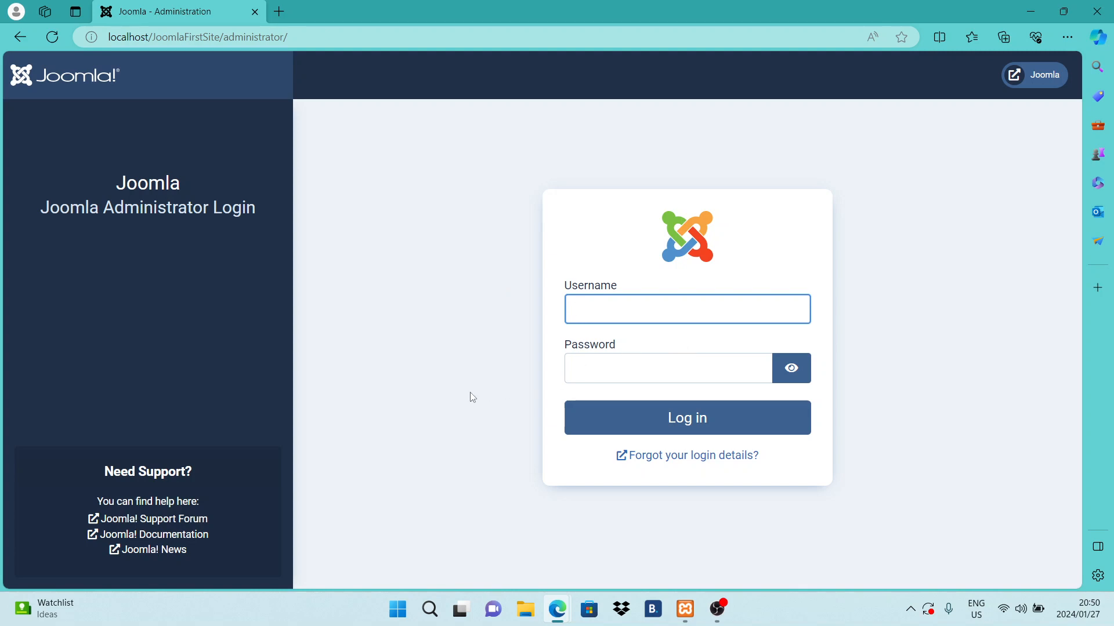
# Step: Log in to the Joomla administrator with the username Joomla and the account password
pyautogui.click(615, 304)
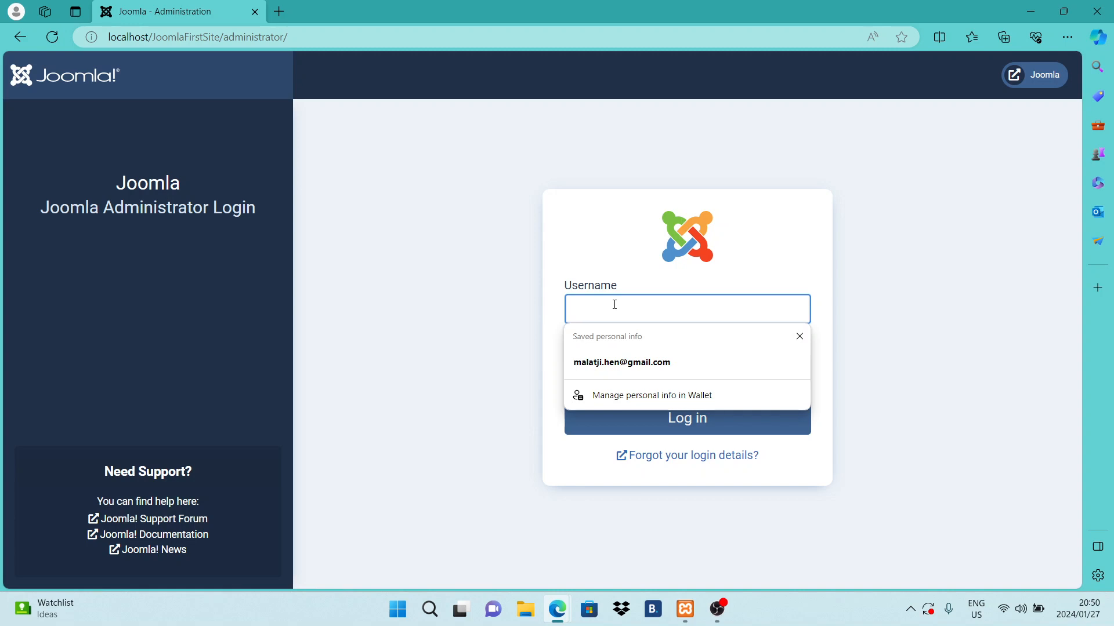
pyautogui.press('capslock')
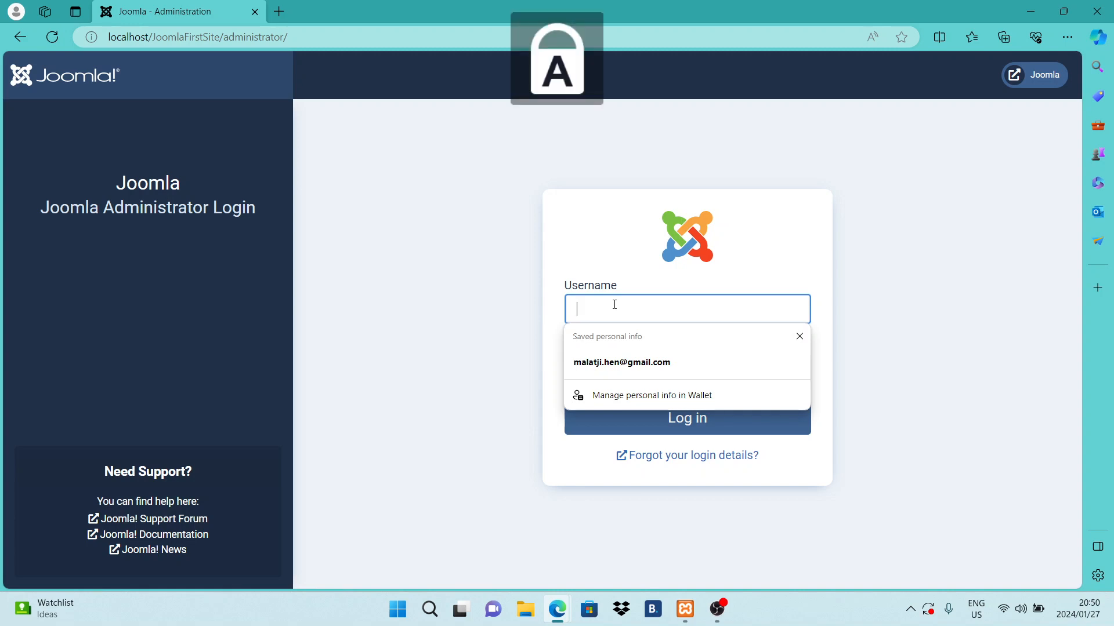
pyautogui.write('J')
pyautogui.press('capslock')
pyautogui.write('oom')
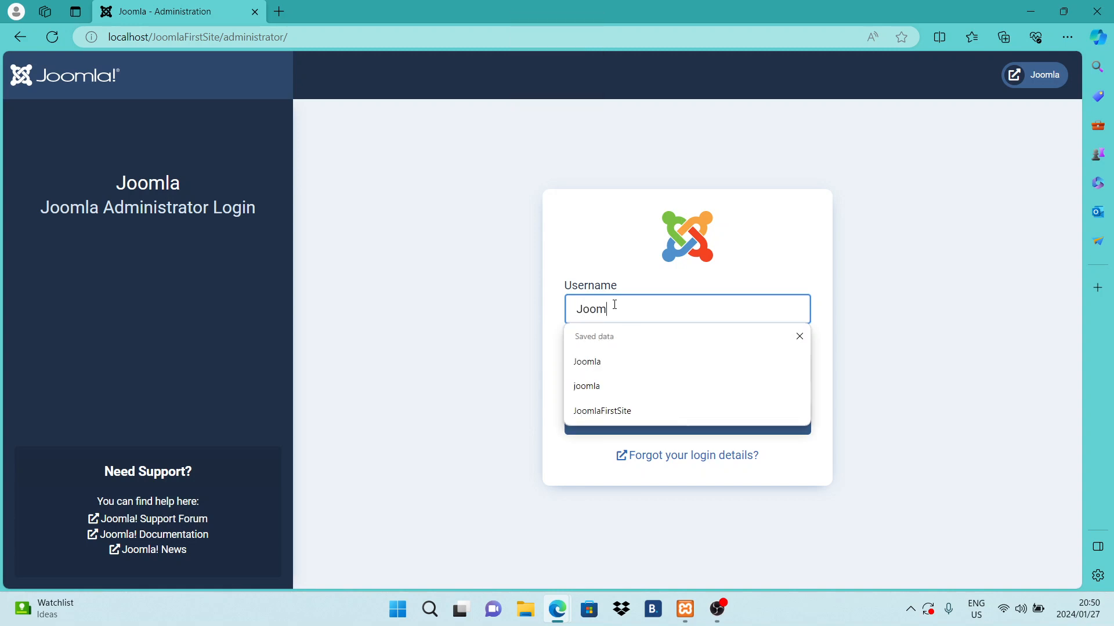
pyautogui.write('la')
pyautogui.click(791, 223)
pyautogui.click(652, 364)
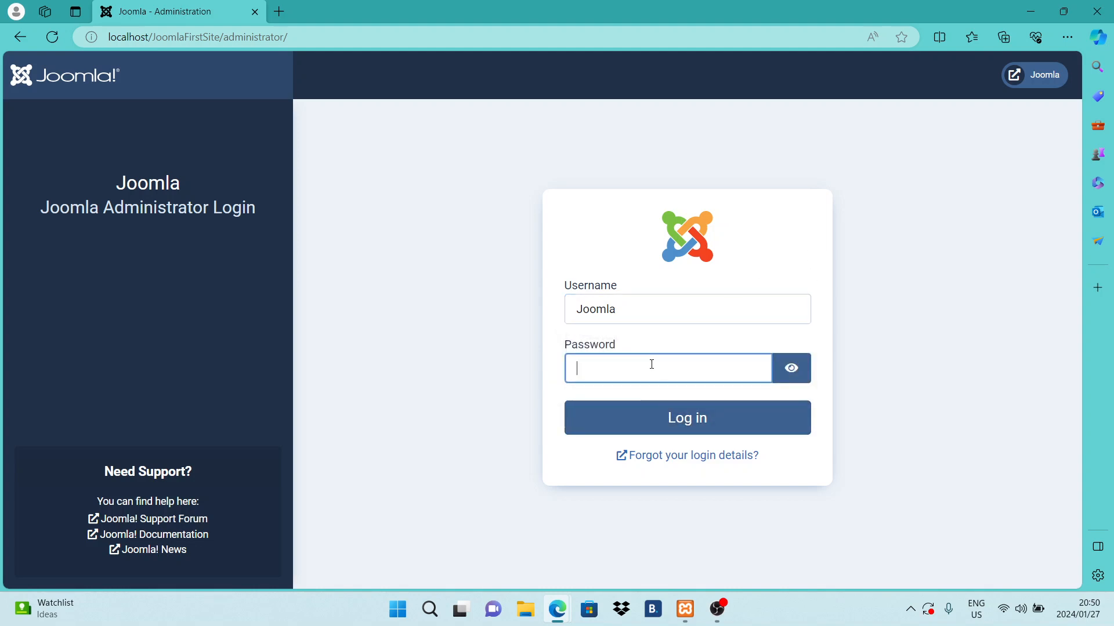
pyautogui.write('***************')
pyautogui.press('Return')
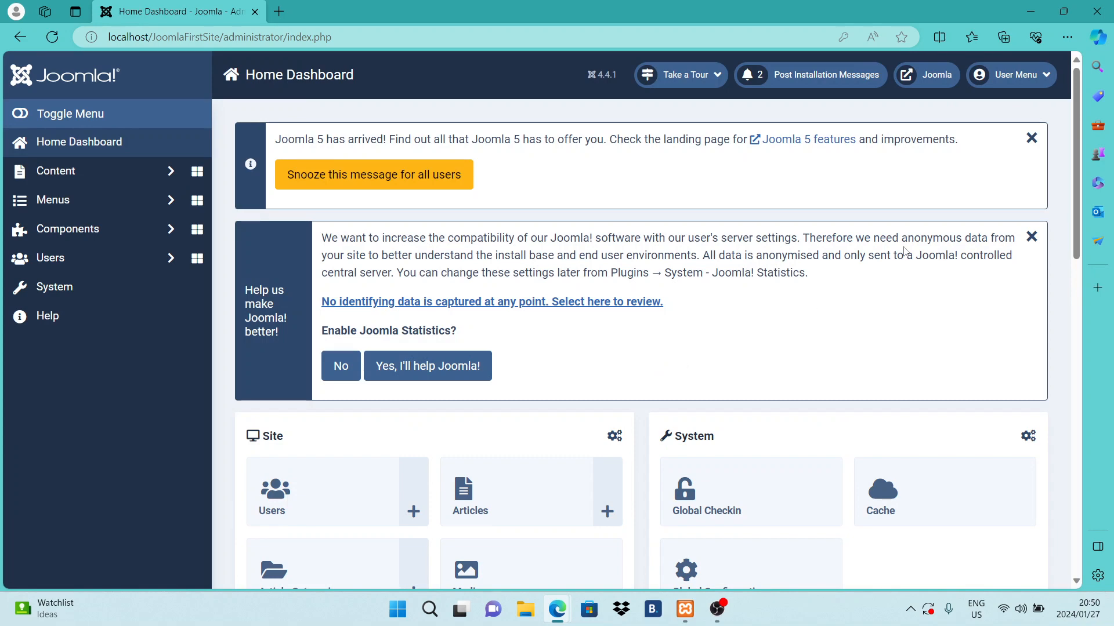
# Step: Dismiss the Joomla 5 announcement and the statistics request on the Home Dashboard
pyautogui.click(1032, 139)
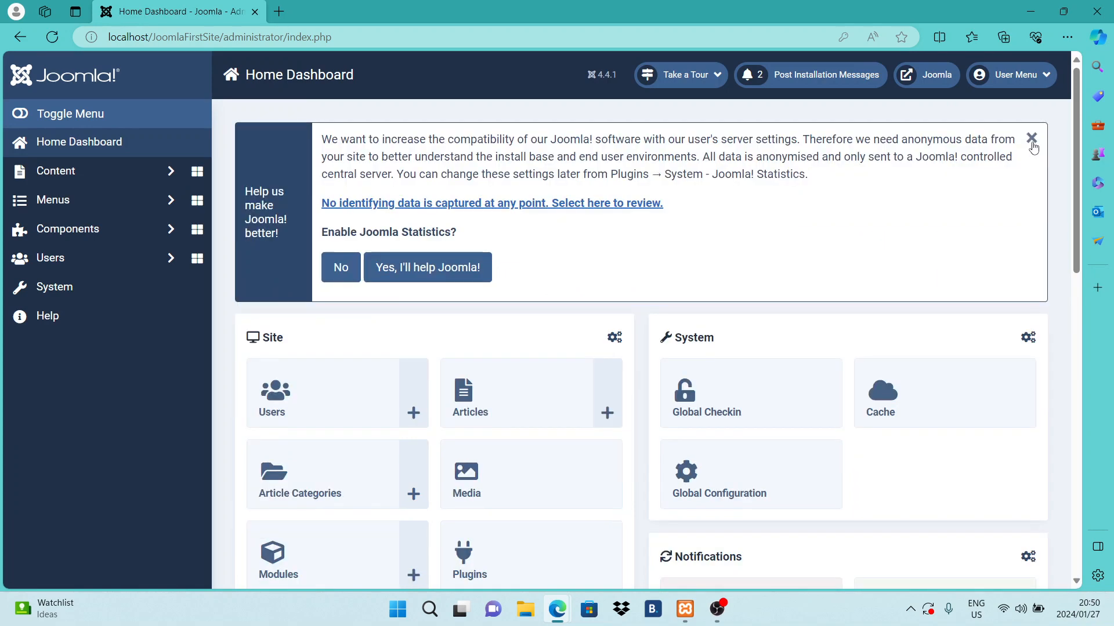
pyautogui.click(1032, 139)
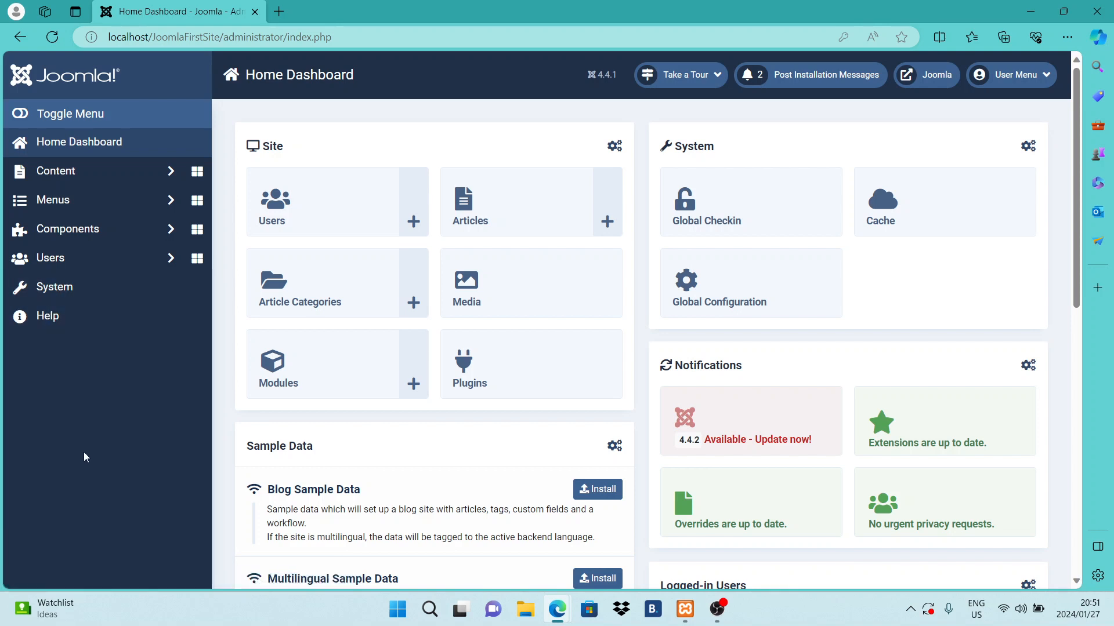
# Step: Decline Joomla statistics on the System Dashboard and go to the extension installation page
pyautogui.click(60, 295)
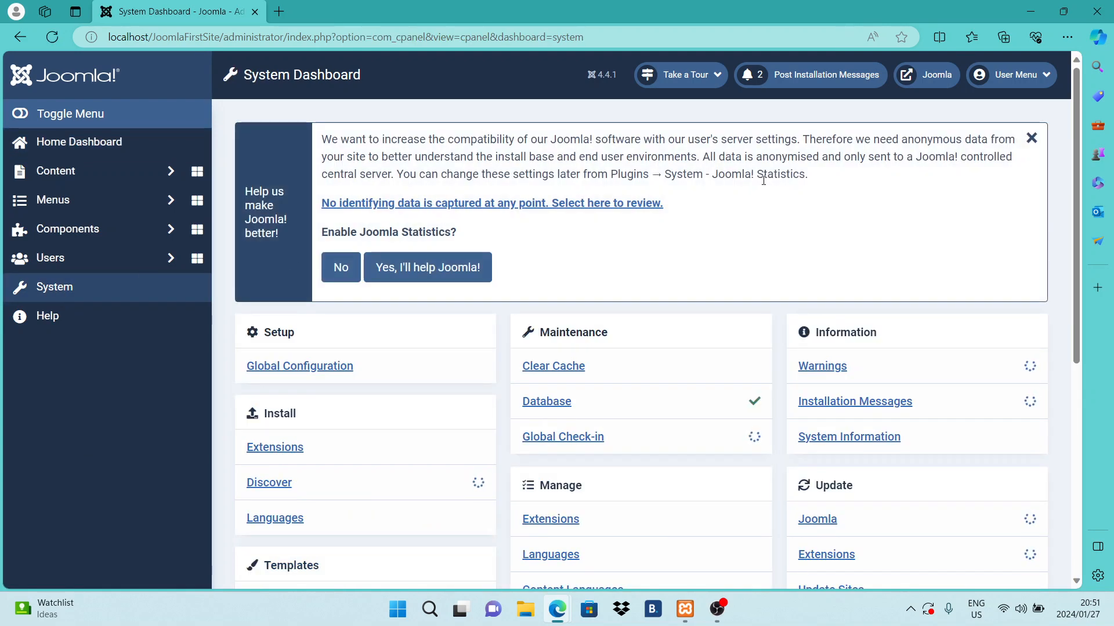
pyautogui.click(340, 267)
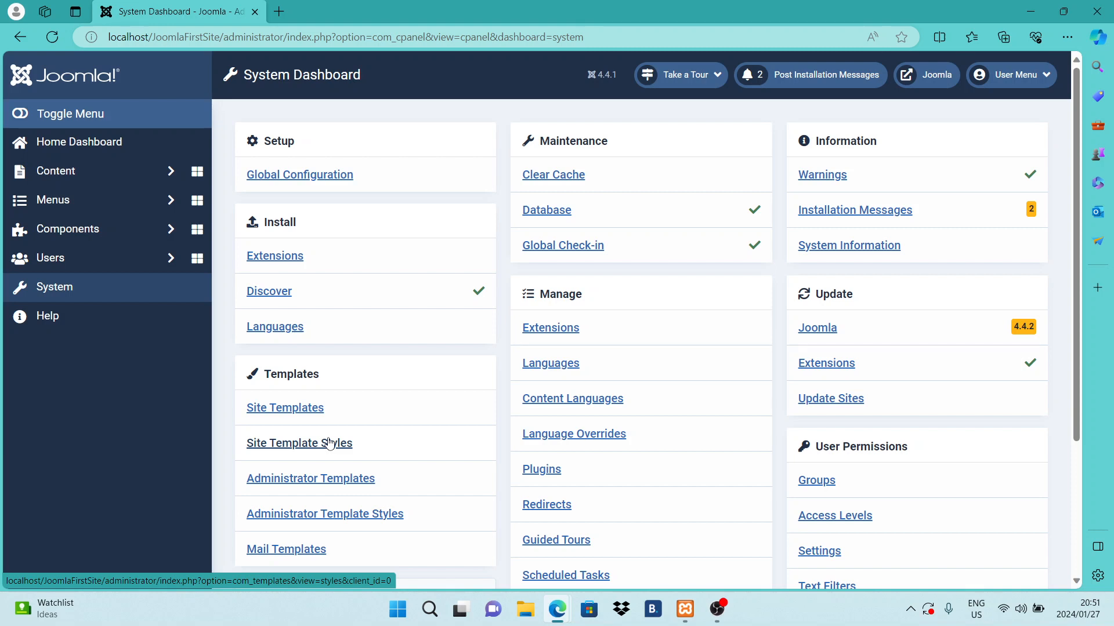
pyautogui.click(275, 257)
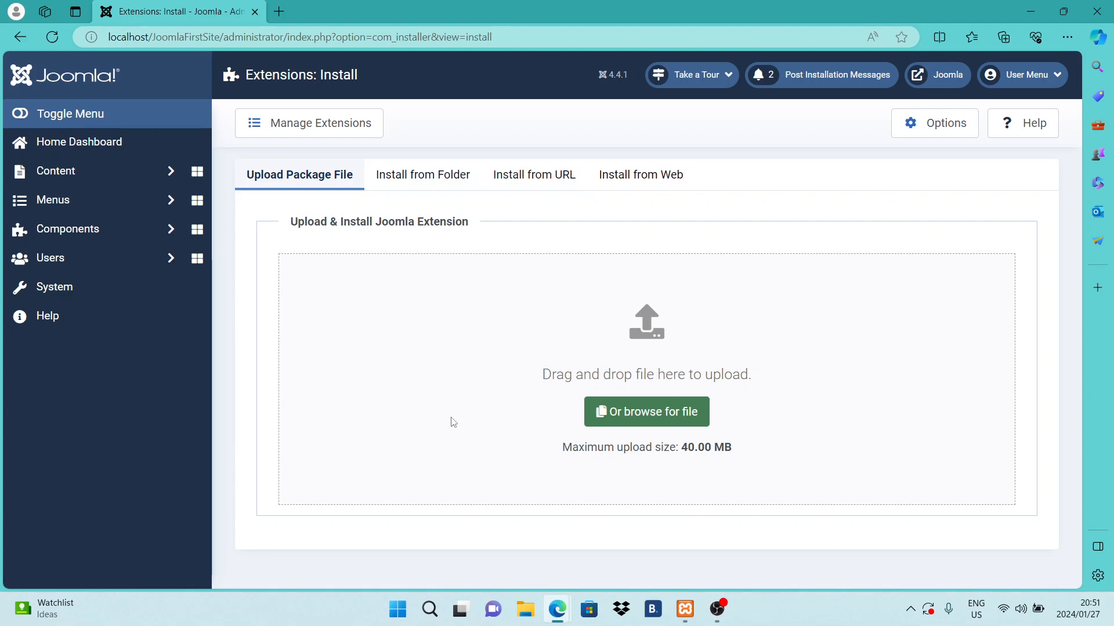
# Step: Locate the mambo_free_j4_2.0.9 package on the desktop and return to the Extensions: Install page in Edge
pyautogui.click(1036, 11)
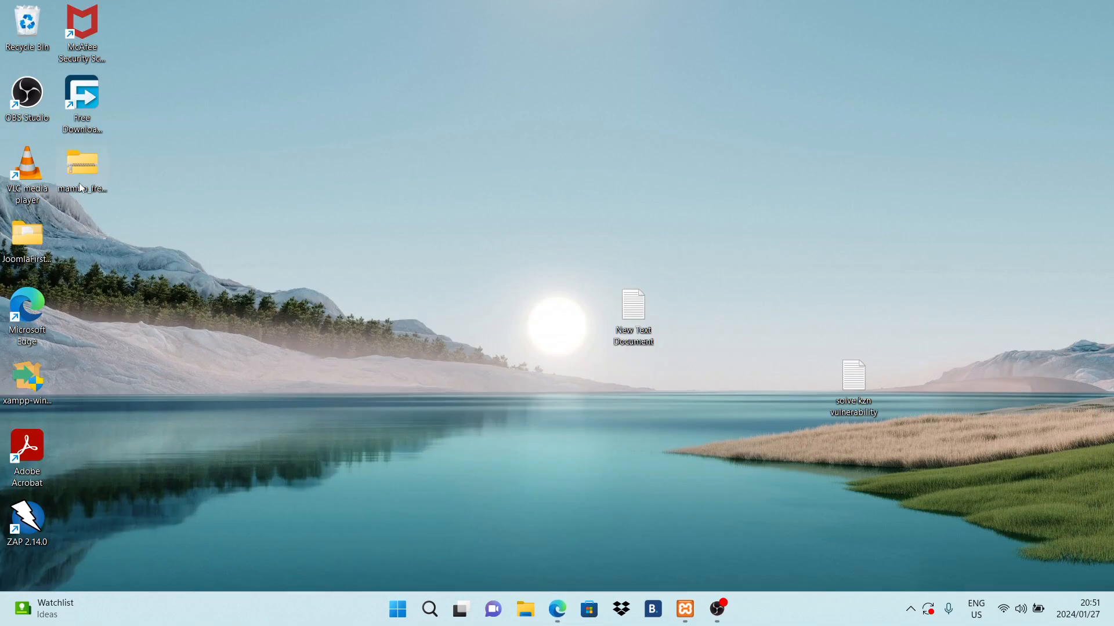
pyautogui.click(79, 165)
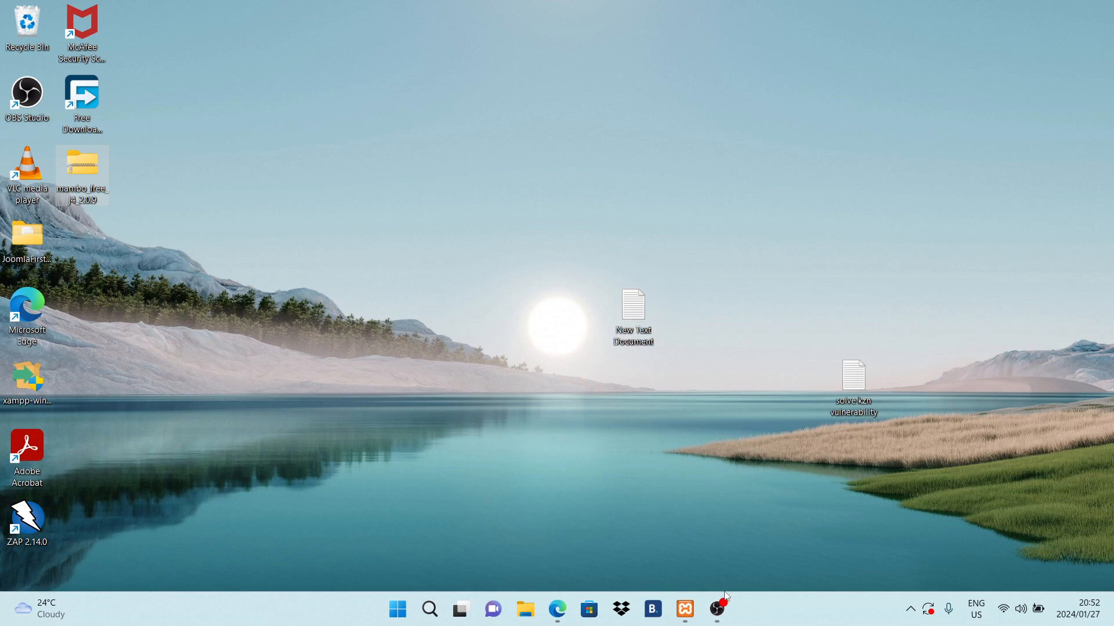
pyautogui.click(719, 610)
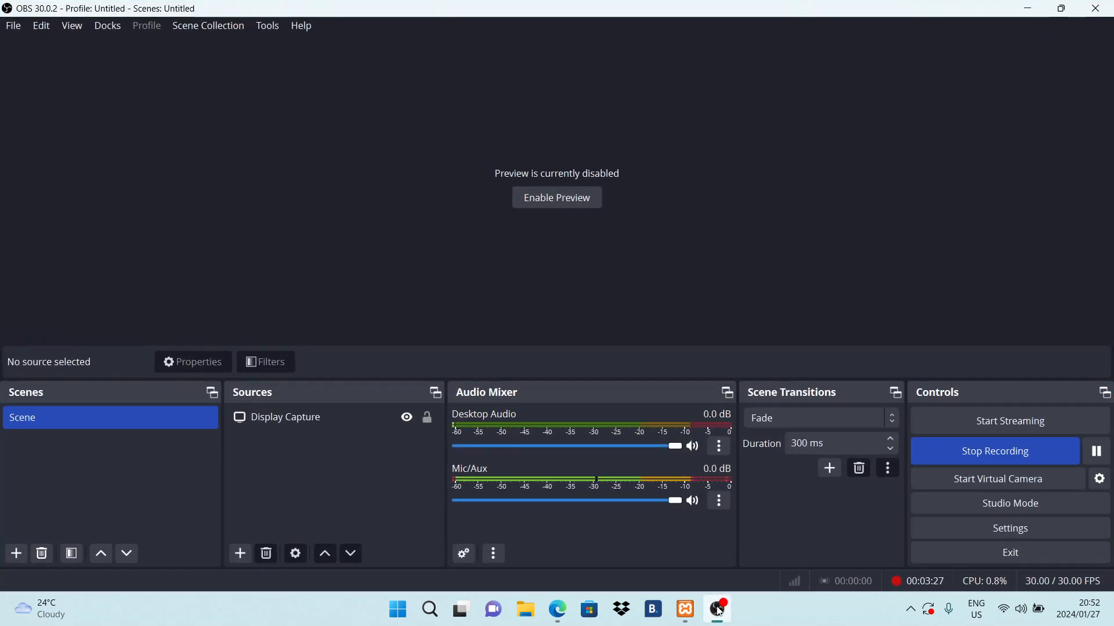
pyautogui.moveTo(558, 609)
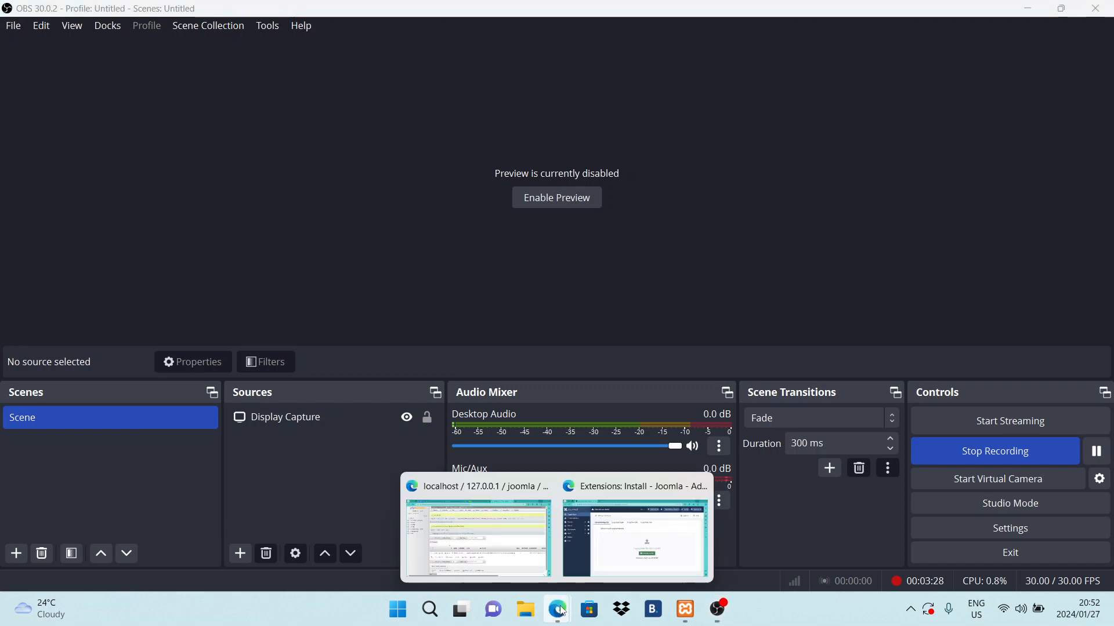
pyautogui.click(646, 534)
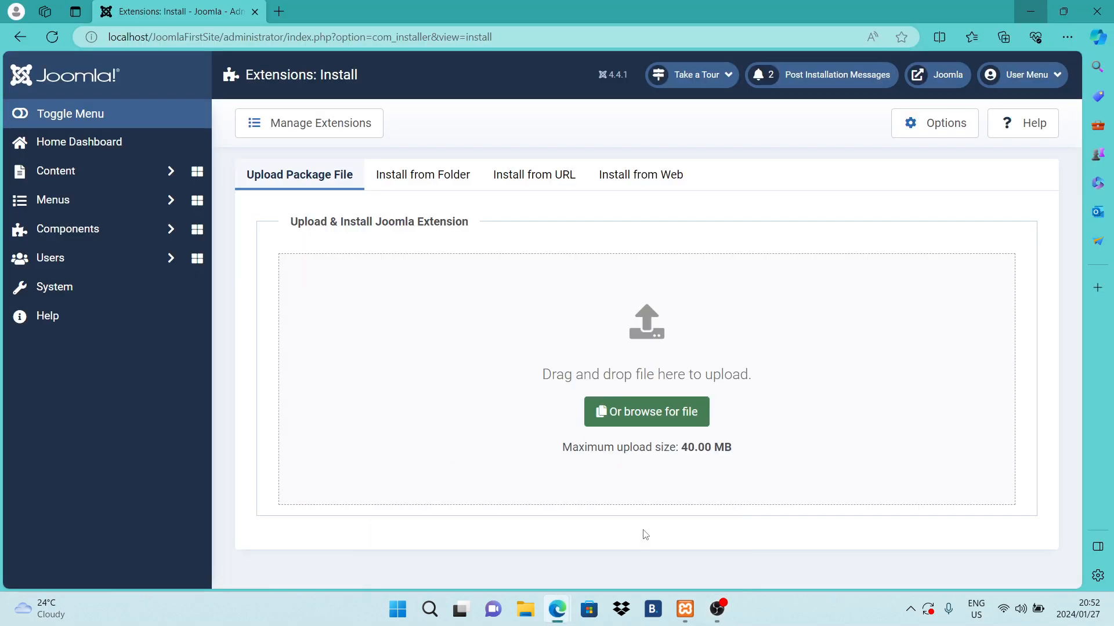
# Step: Upload and install the mambo_free_j4_2.0.9 template package from the Desktop folder
pyautogui.click(651, 419)
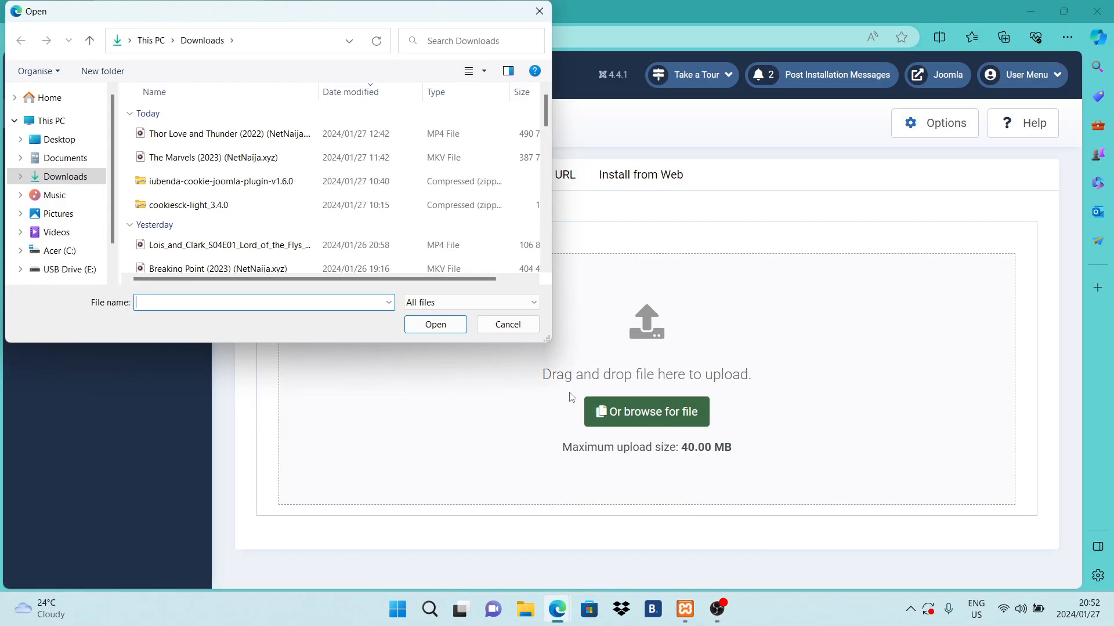
pyautogui.click(57, 140)
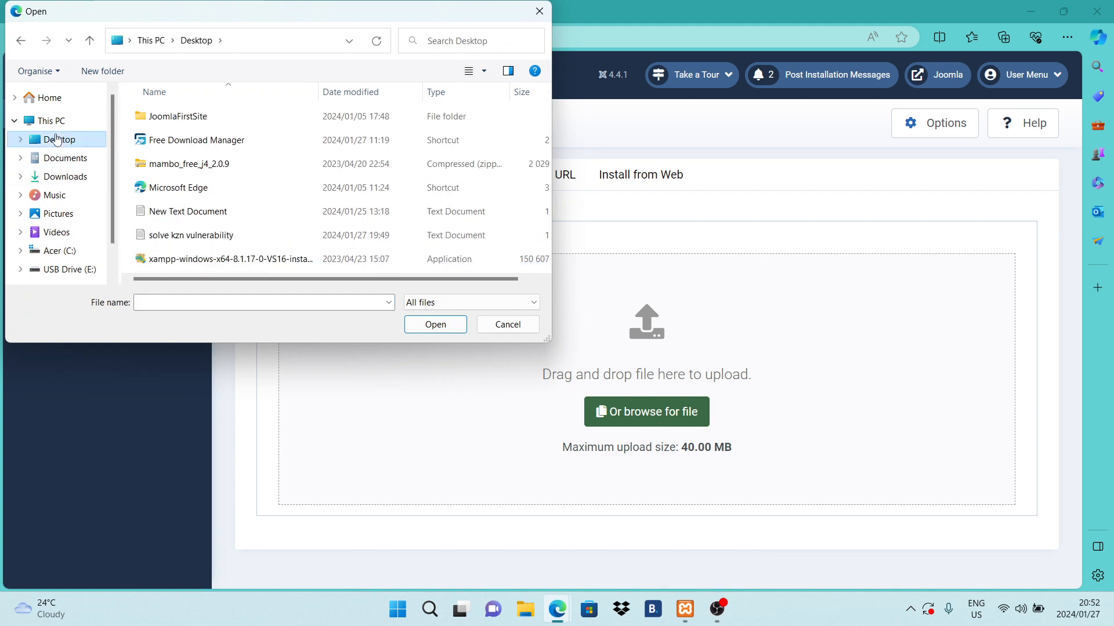
pyautogui.click(179, 167)
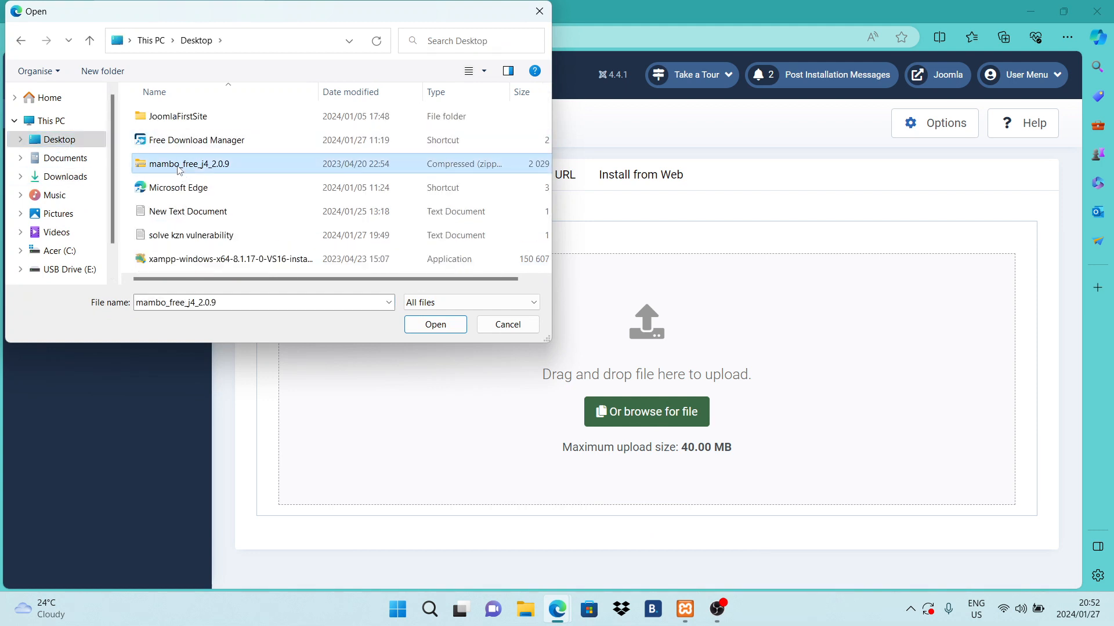
pyautogui.click(430, 329)
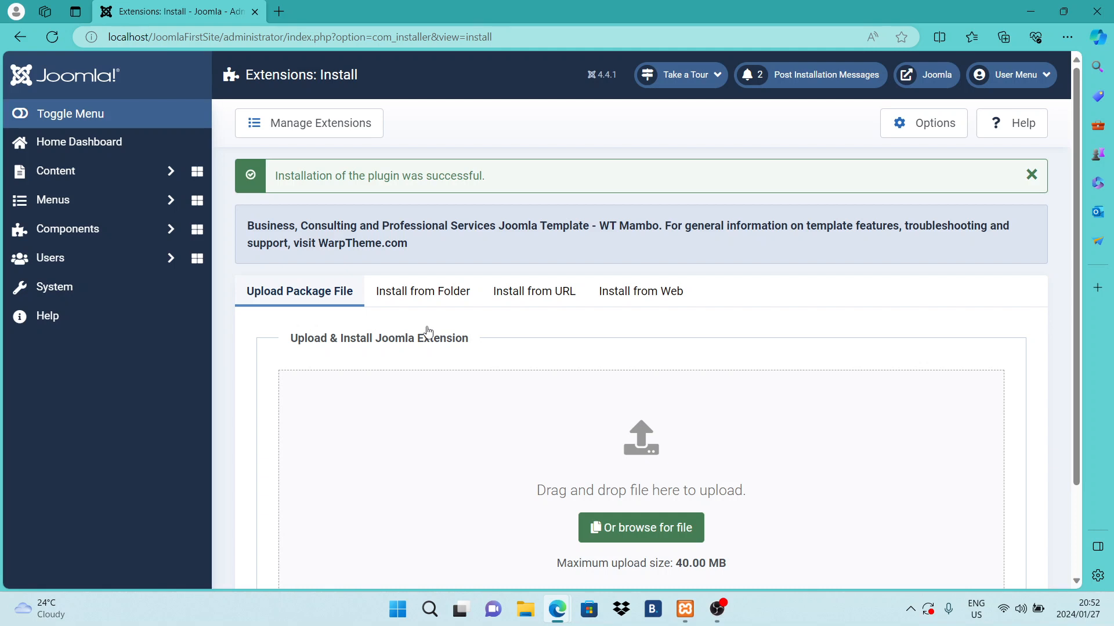
# Step: View the site's current home page and set wt_mambo_free - Default as the default style in Site Template Styles
pyautogui.click(65, 293)
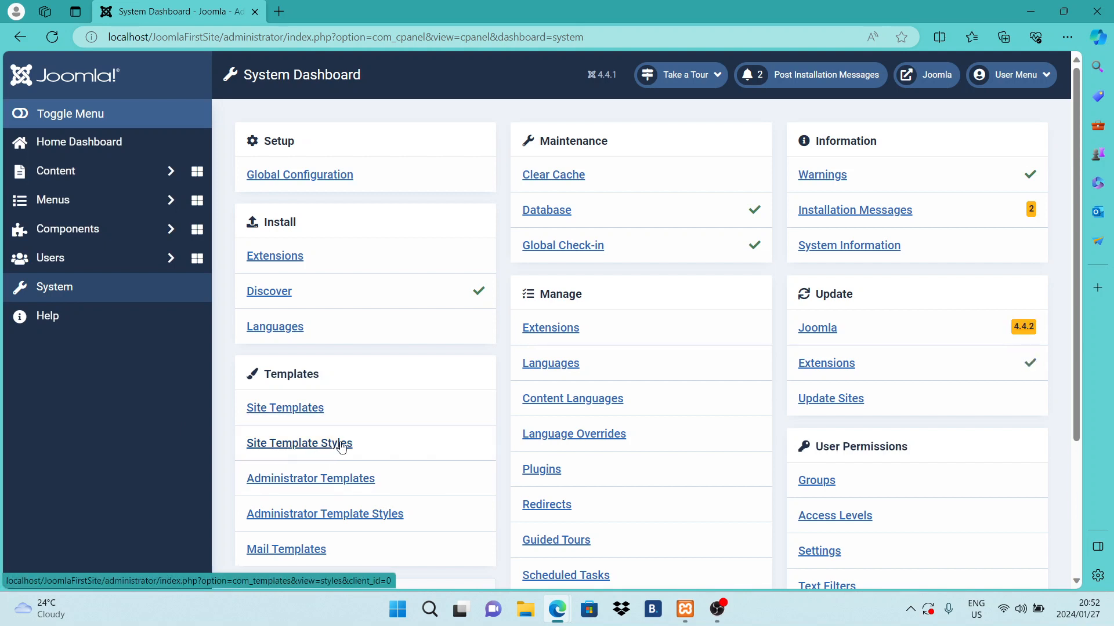
pyautogui.click(309, 448)
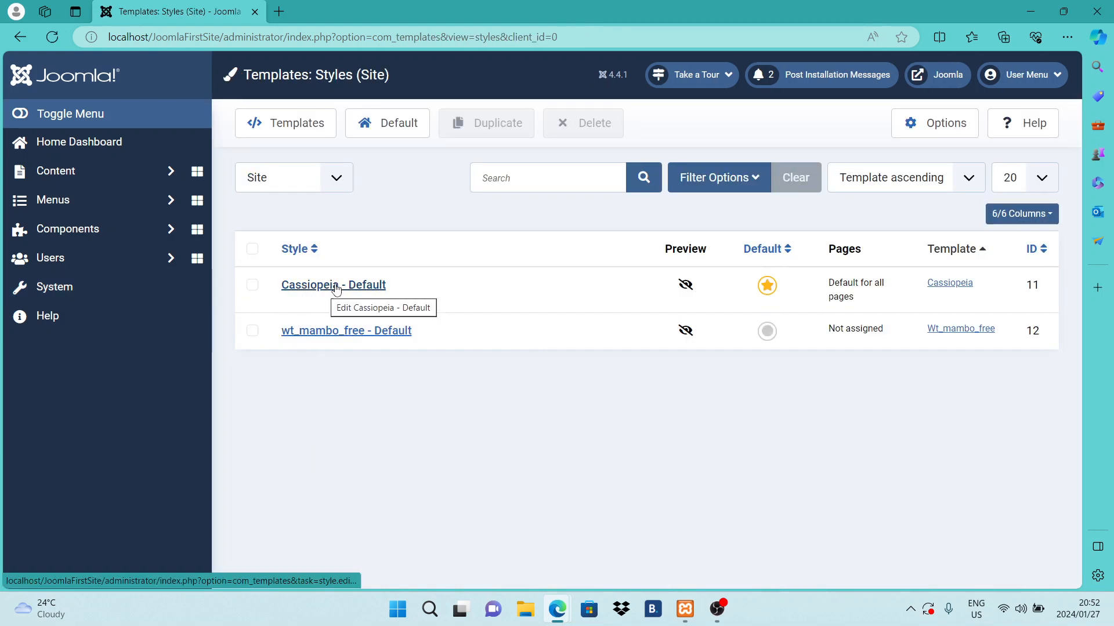
pyautogui.click(951, 78)
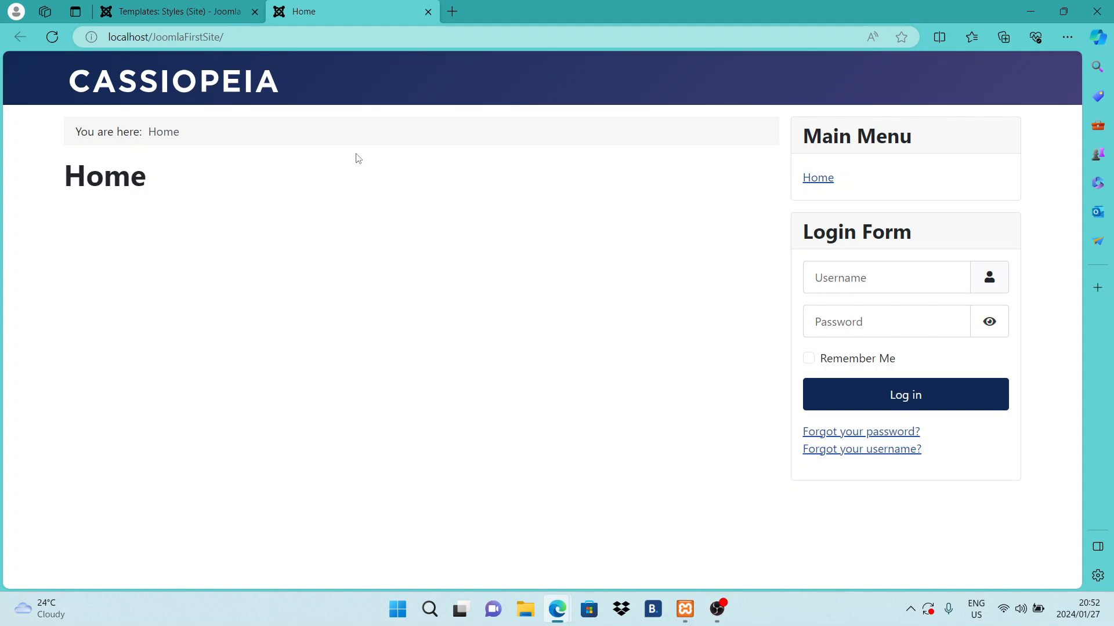
pyautogui.click(174, 11)
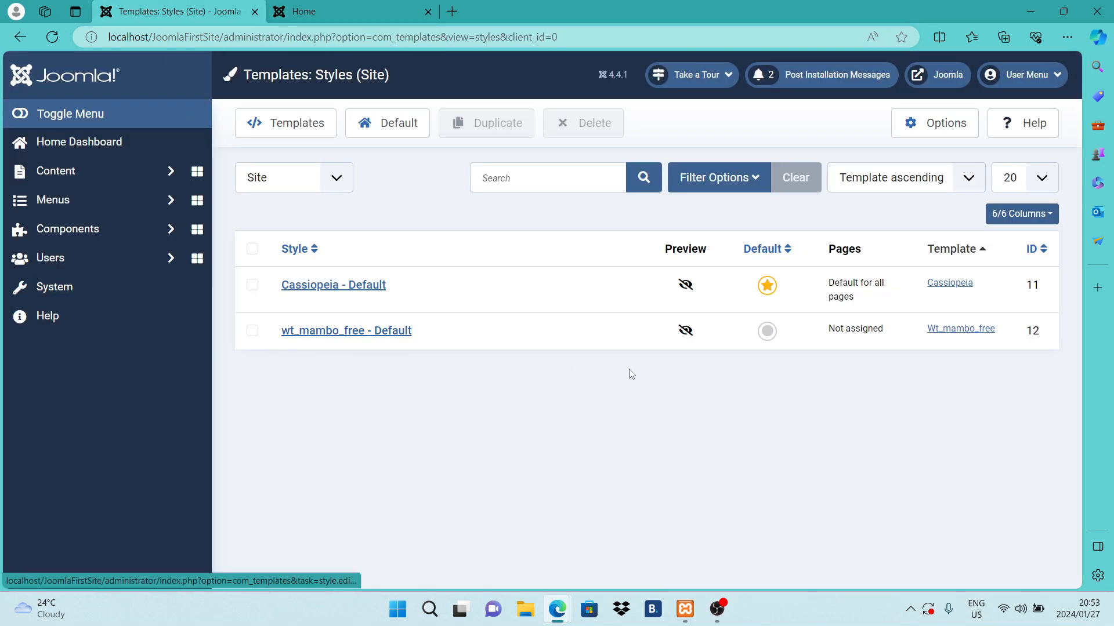
pyautogui.click(767, 332)
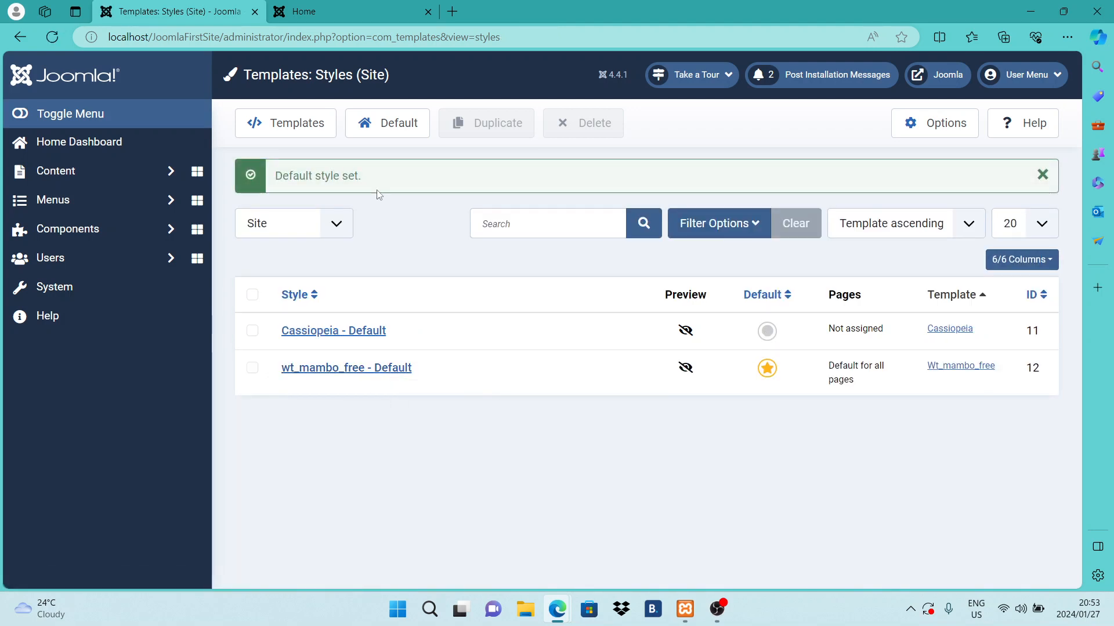
# Step: Reload the site's home page to check the new template and search the site for "home"
pyautogui.click(325, 12)
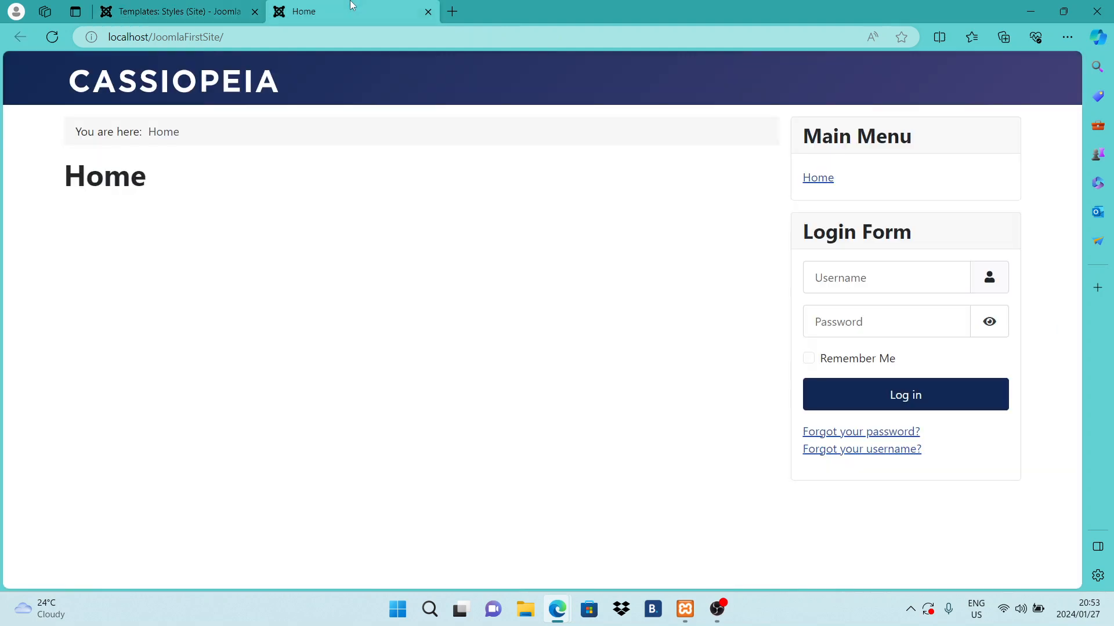
pyautogui.click(51, 47)
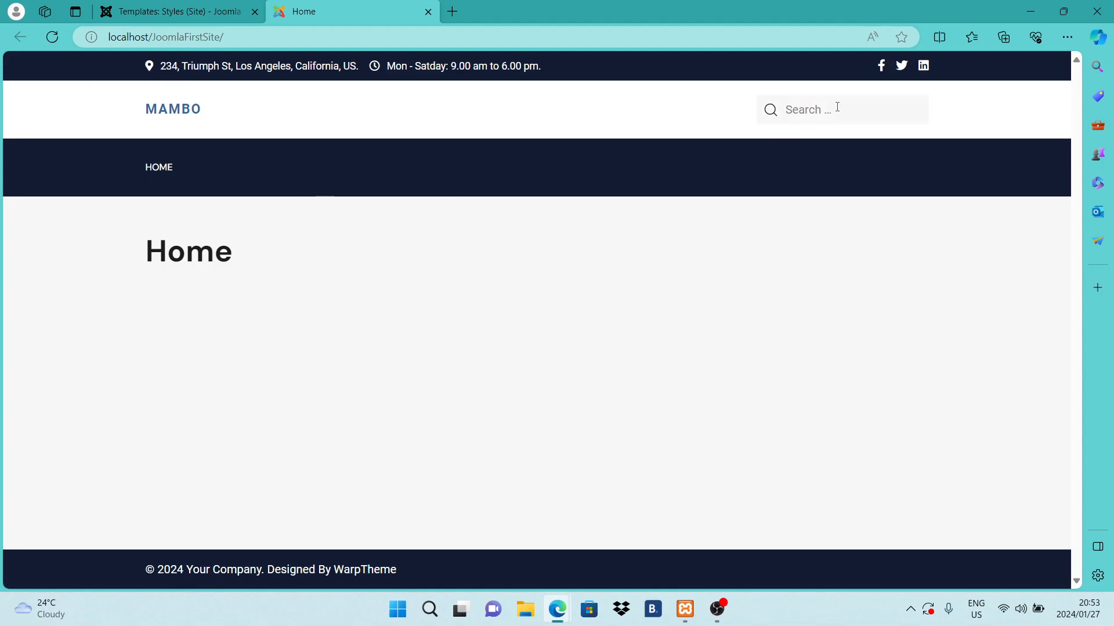
pyautogui.write('home')
pyautogui.press('Return')
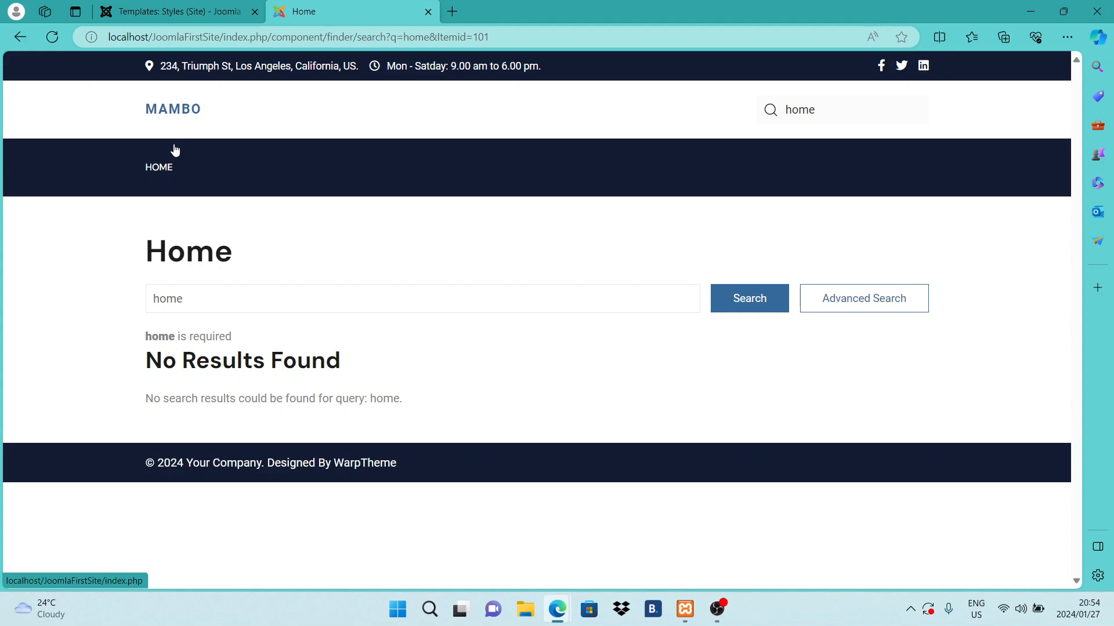
# Step: Open the wt_mambo_free - Default style for editing and launch its Template Options
pyautogui.click(171, 15)
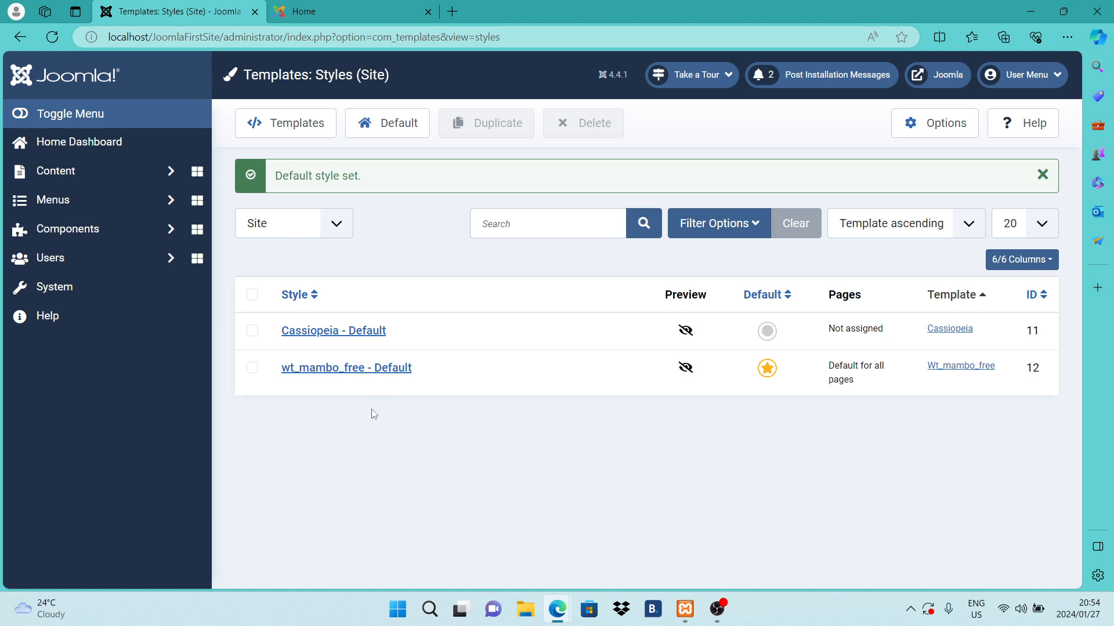
pyautogui.click(342, 377)
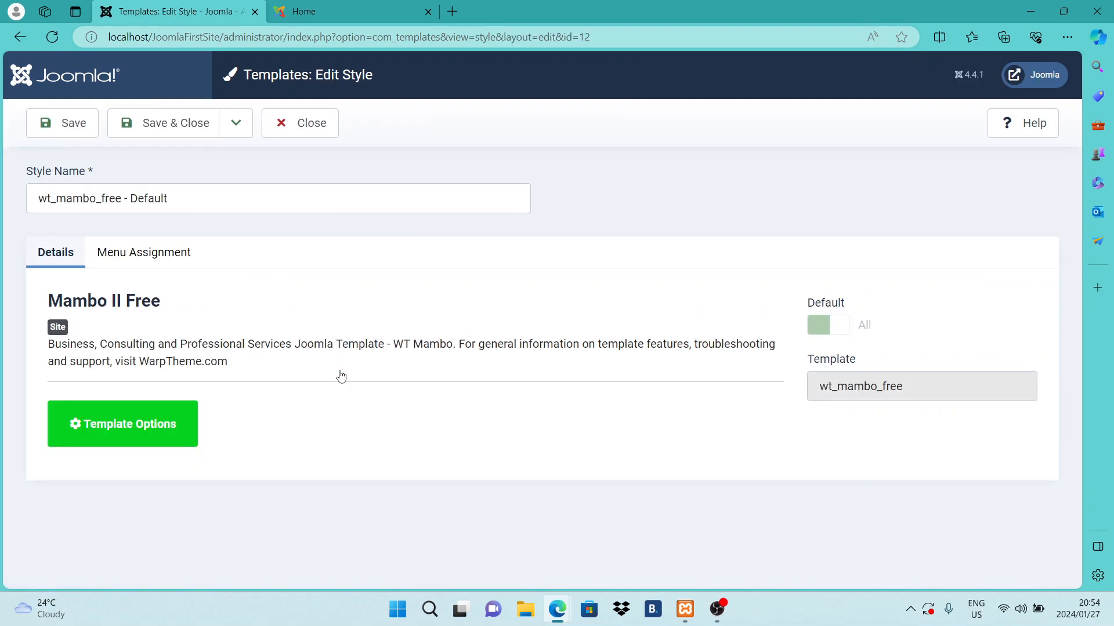
pyautogui.click(145, 430)
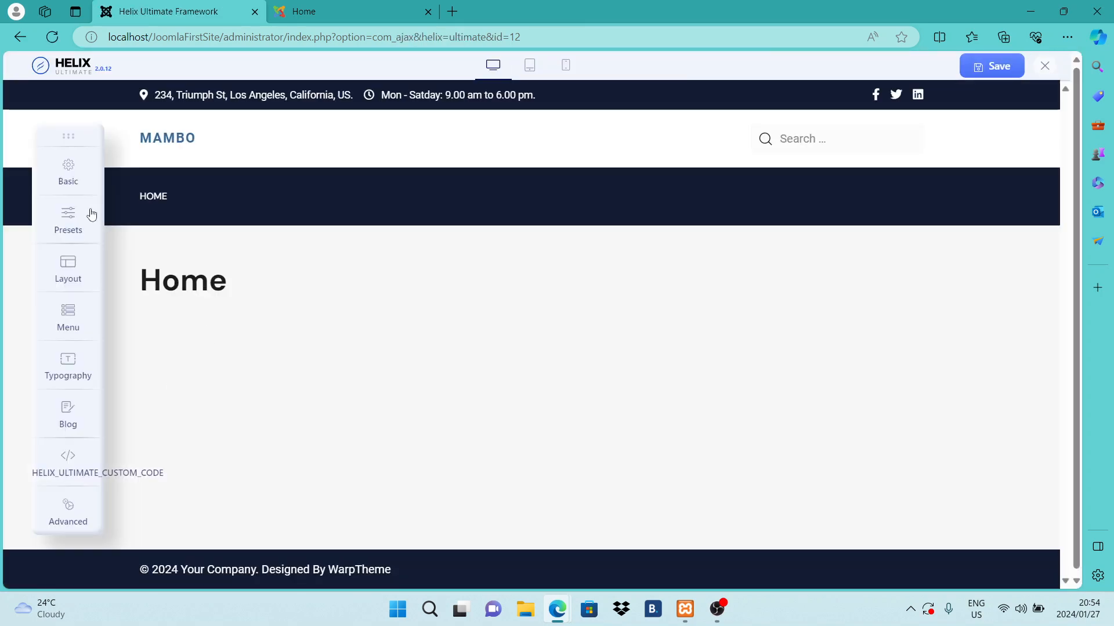
# Step: Open the Basic options' Logo settings and view the current logo on the site's home page for comparison
pyautogui.click(68, 174)
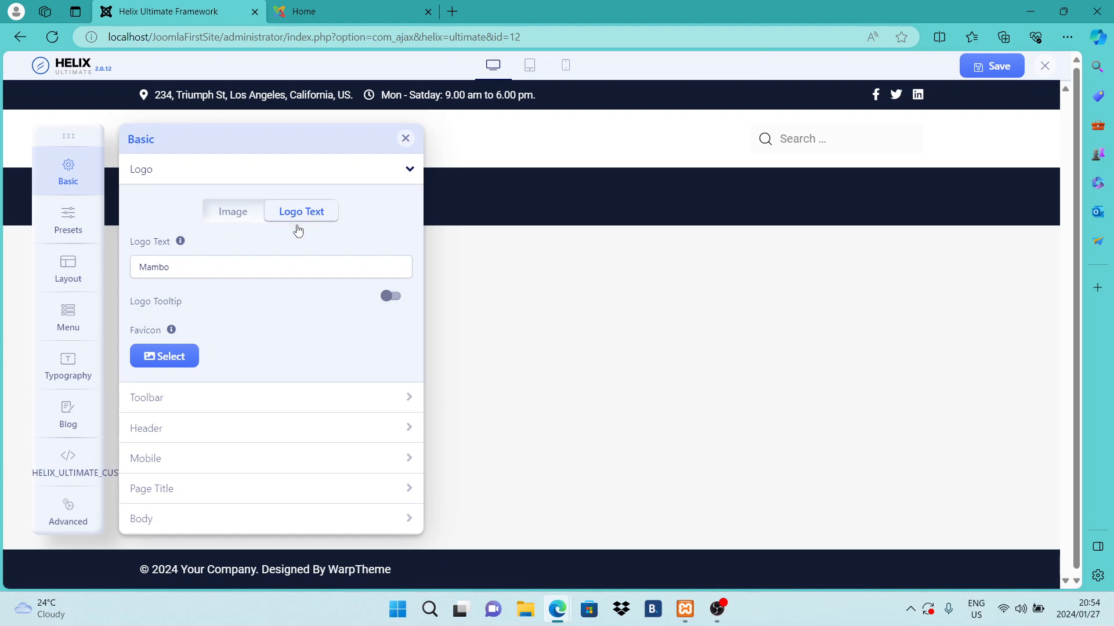
pyautogui.click(328, 15)
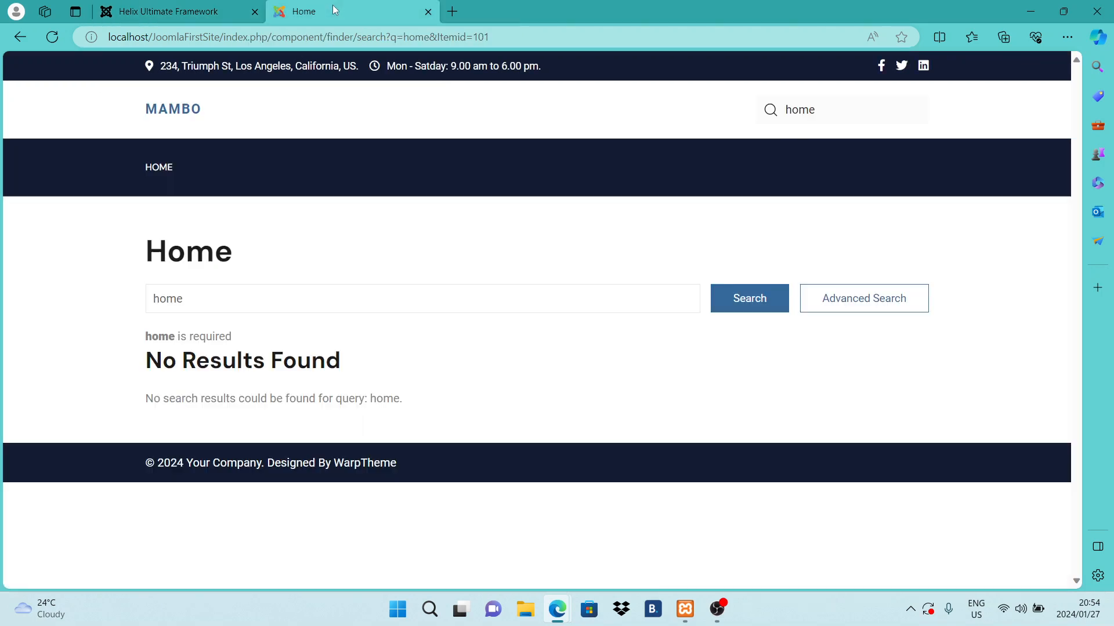
pyautogui.click(174, 12)
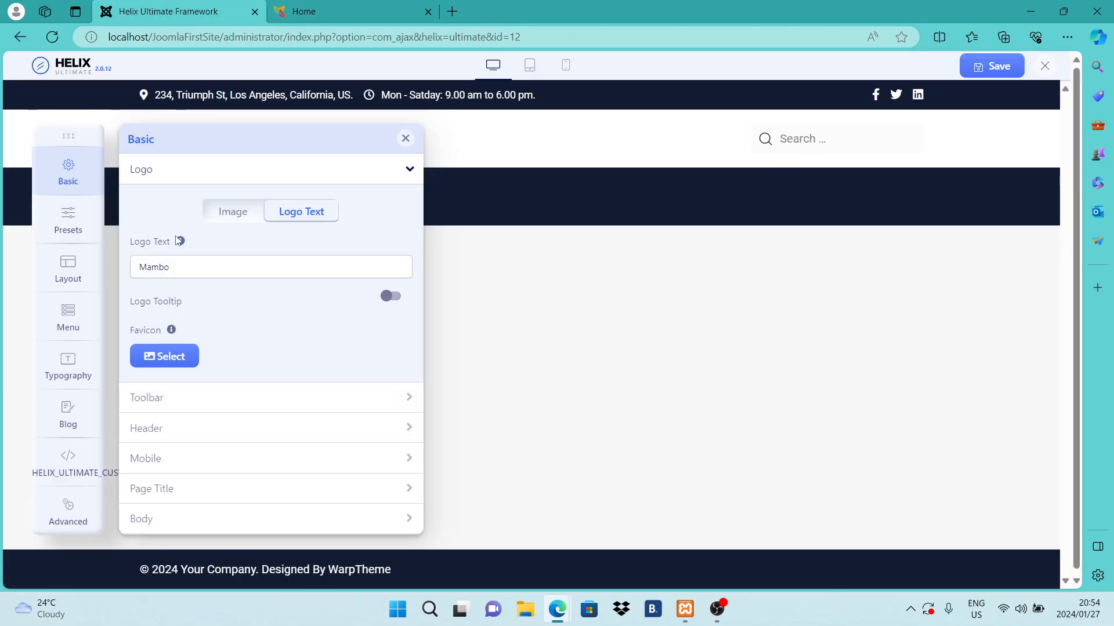
# Step: Try the Image logo type and browse the available logo images without choosing one, going back to Logo Text
pyautogui.click(238, 222)
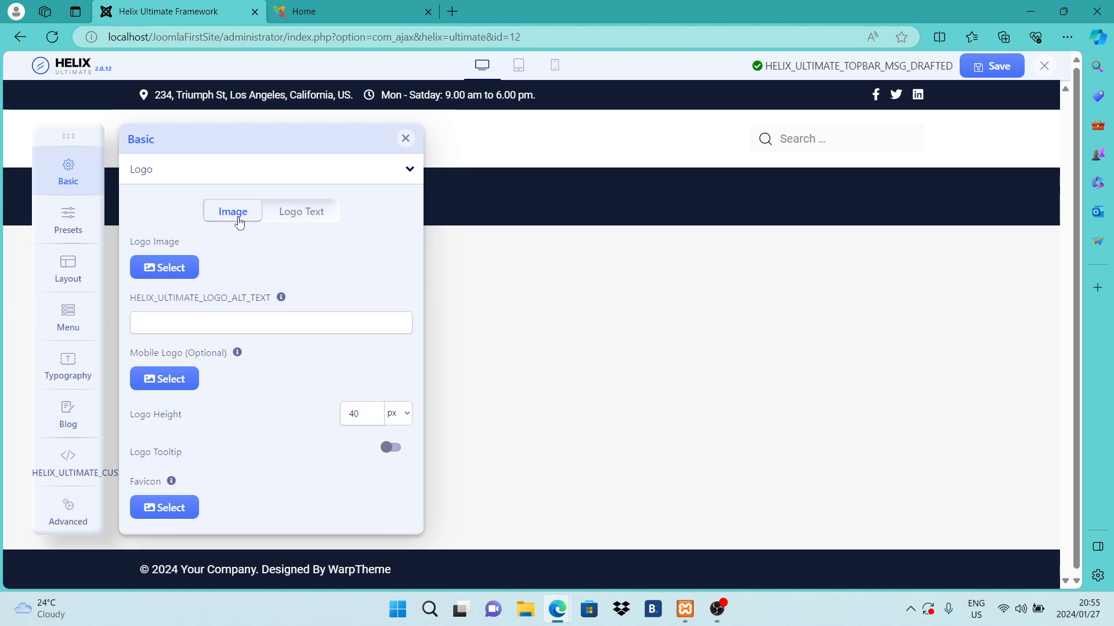
pyautogui.click(191, 269)
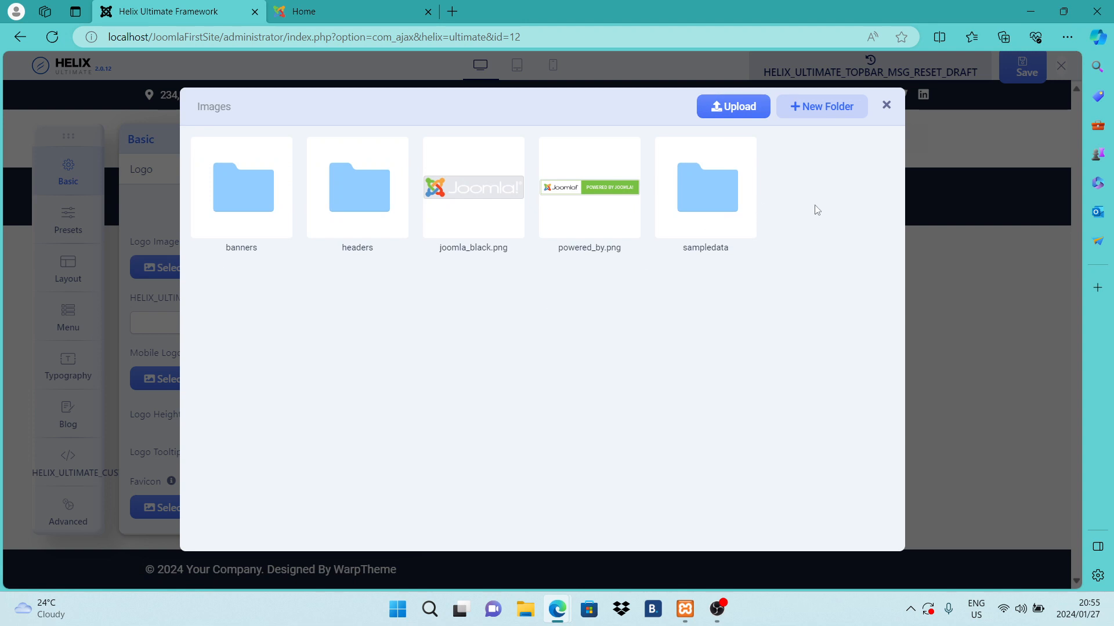
pyautogui.click(888, 106)
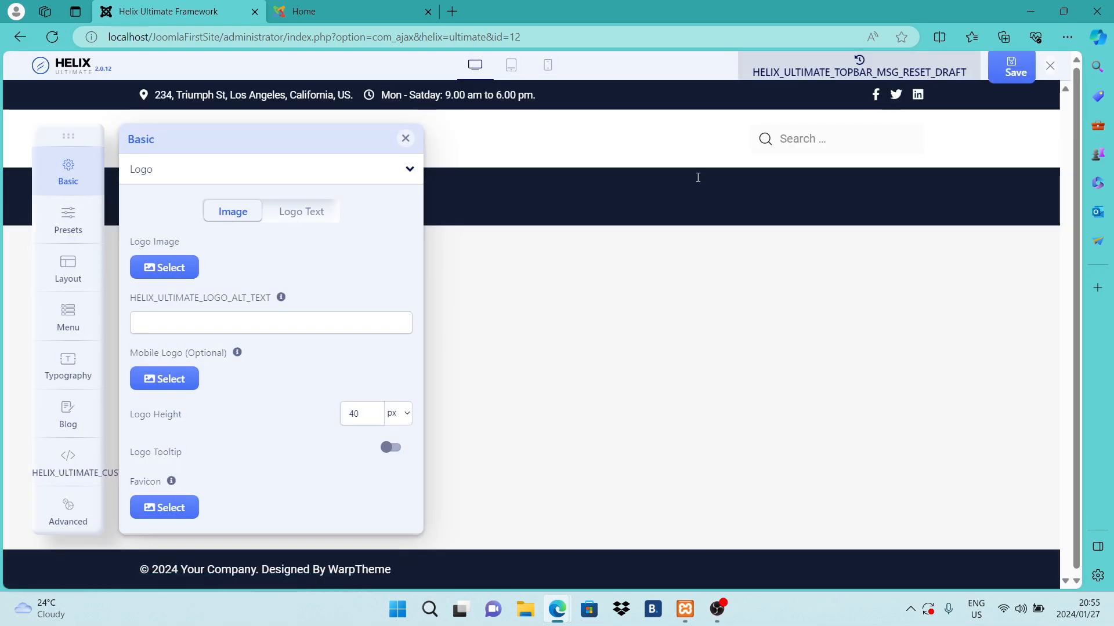
pyautogui.click(322, 224)
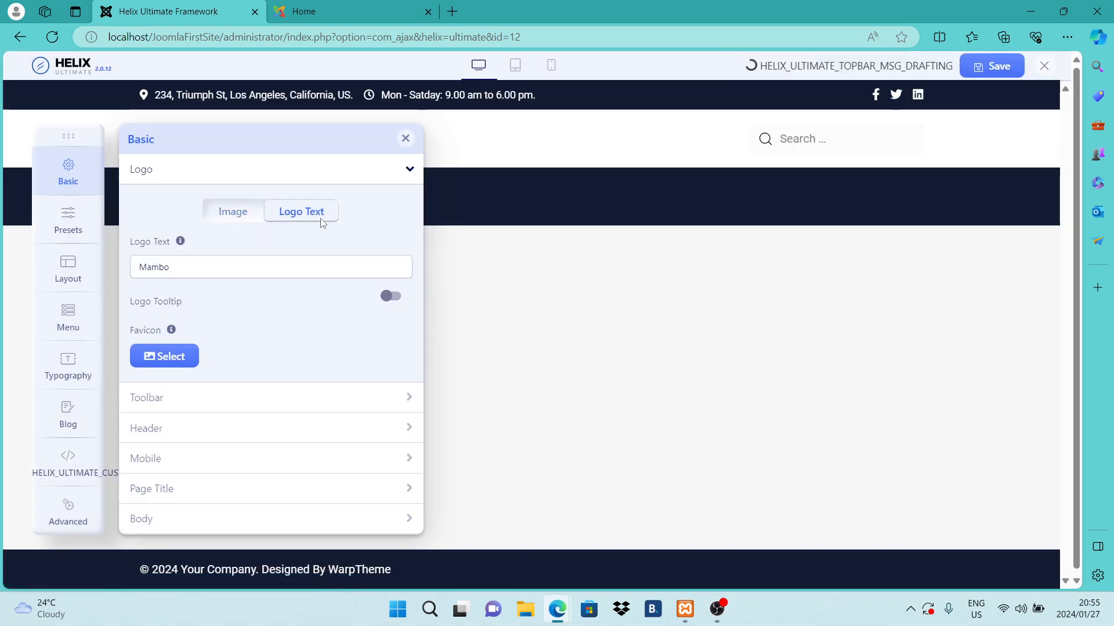
# Step: Set the logo text to "First Joomla site" and save the template options
pyautogui.click(211, 269)
pyautogui.doubleClick(144, 269)
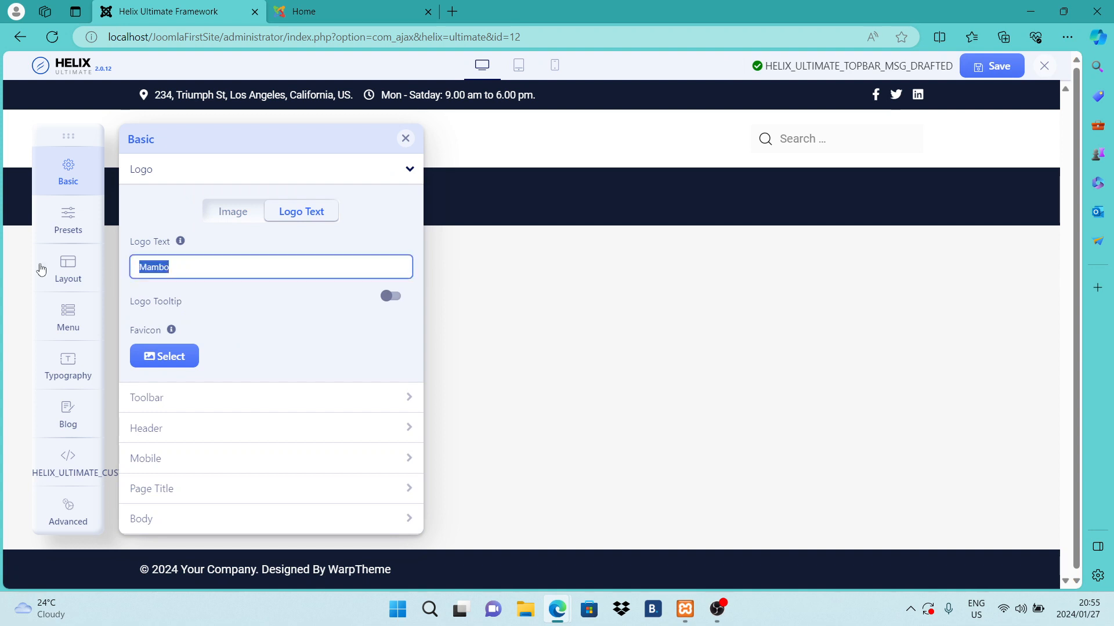
pyautogui.press('capslock')
pyautogui.write('F')
pyautogui.press('capslock')
pyautogui.write('ir')
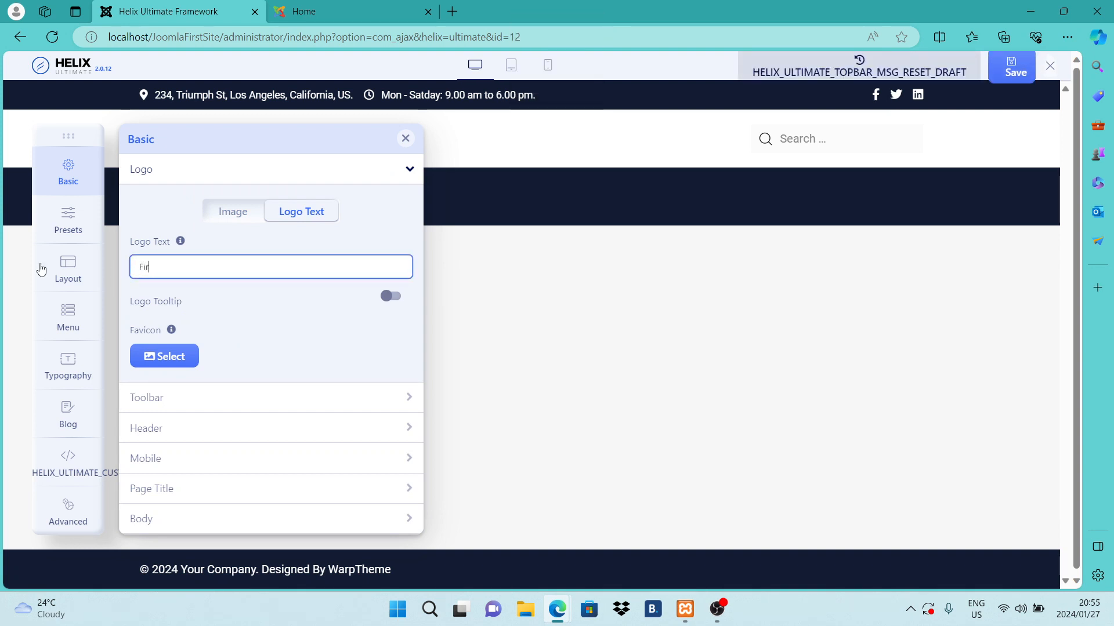
pyautogui.write('st')
pyautogui.press('capslock')
pyautogui.write('J')
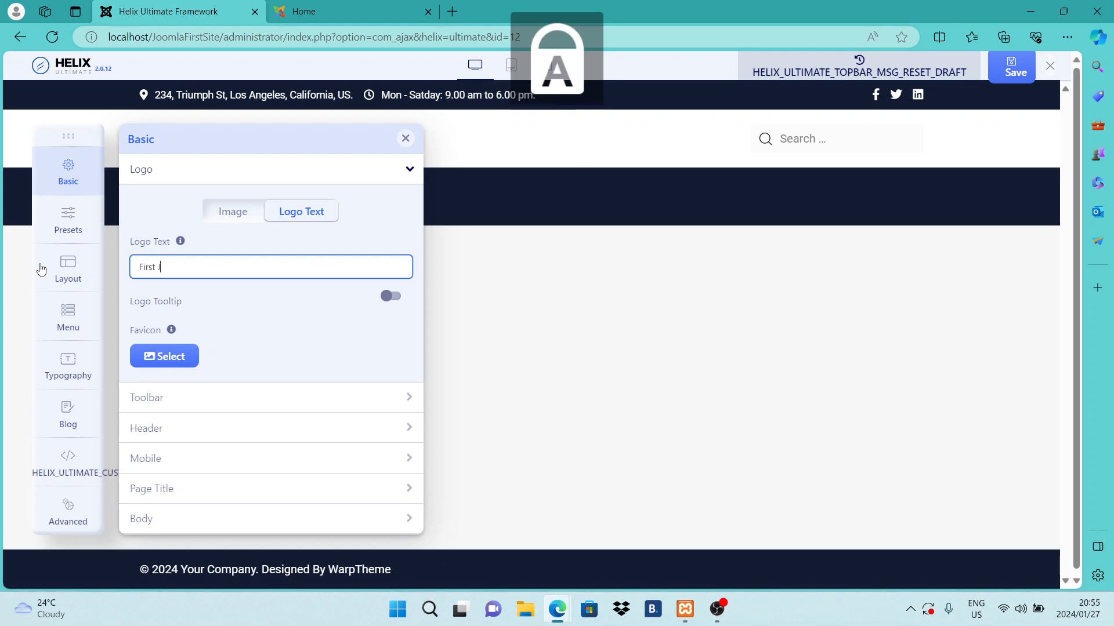
pyautogui.press('capslock')
pyautogui.write('oomla ')
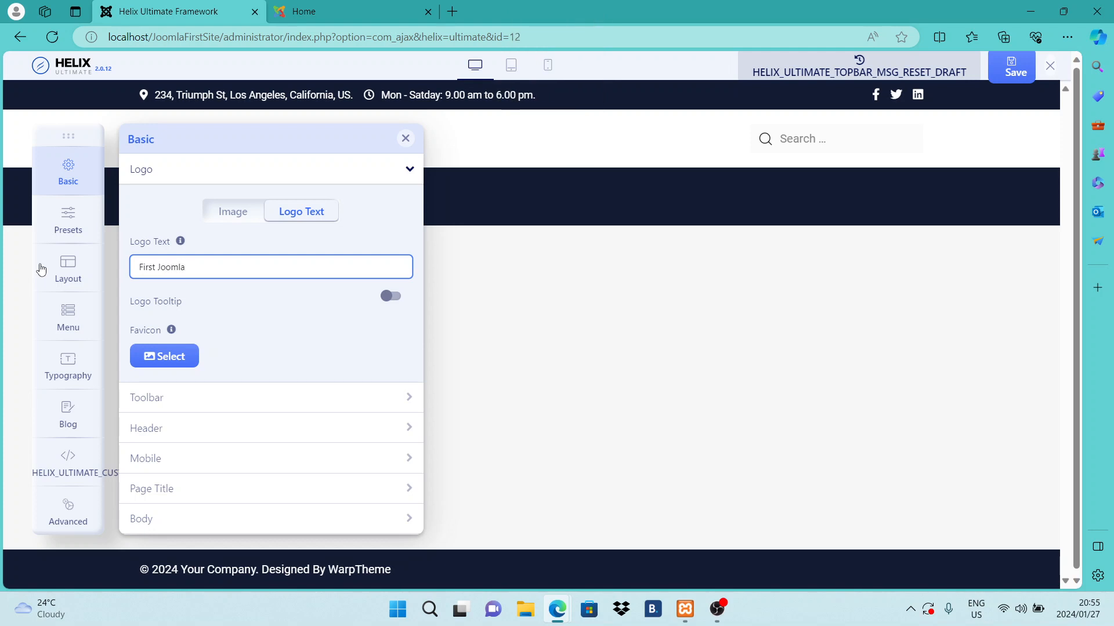
pyautogui.write('site')
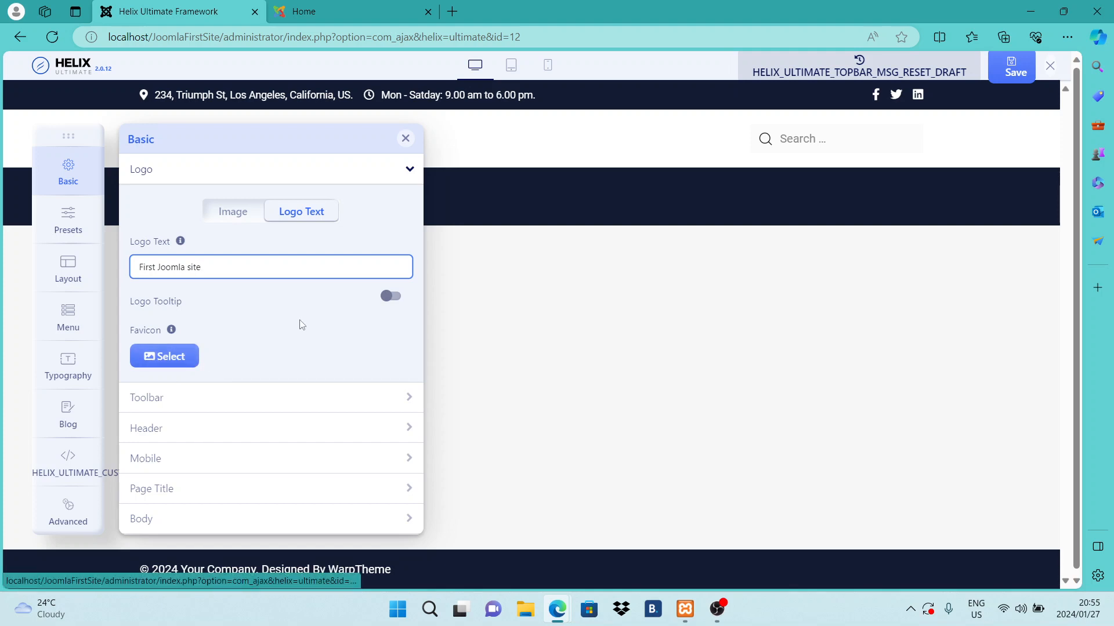
pyautogui.click(1003, 79)
# Step: Reload the site's home page to check the logo text, and return to the template options
pyautogui.click(348, 11)
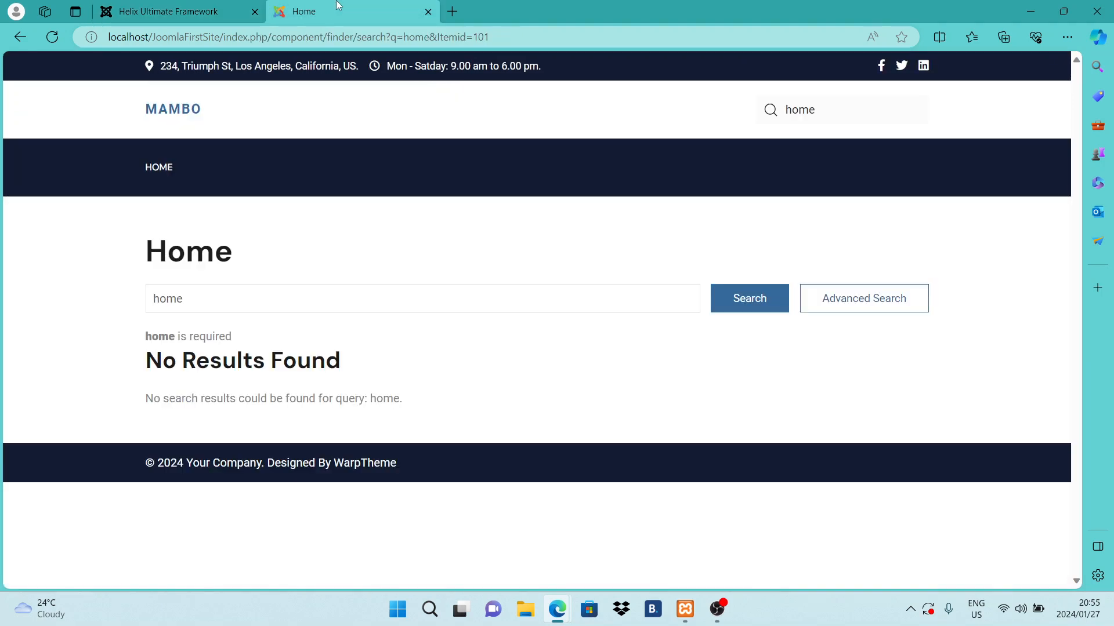
pyautogui.click(50, 47)
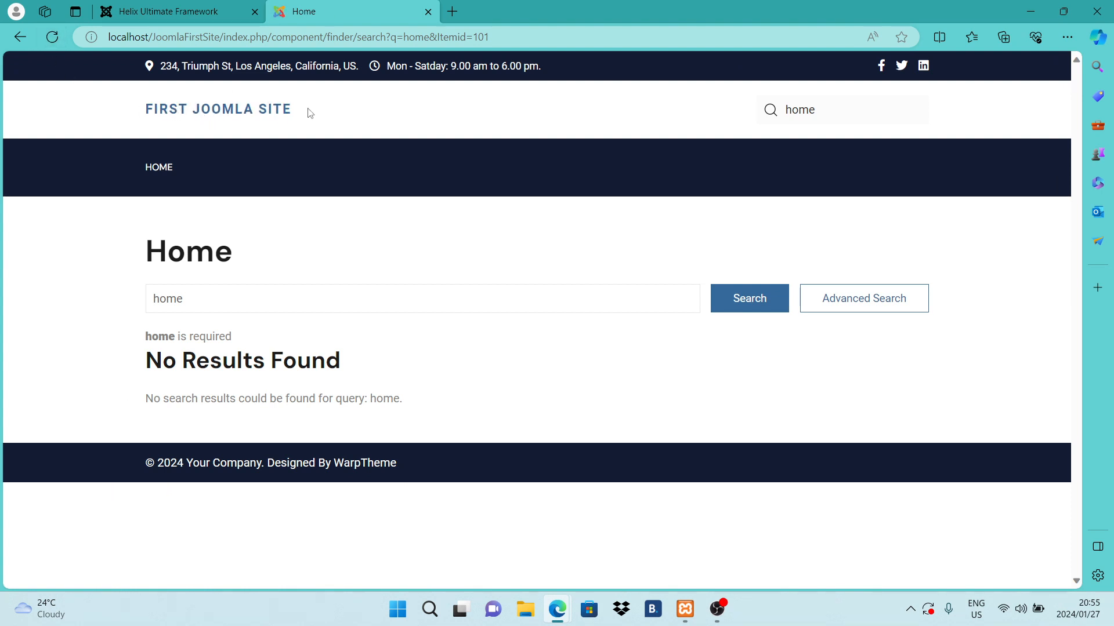
pyautogui.click(198, 12)
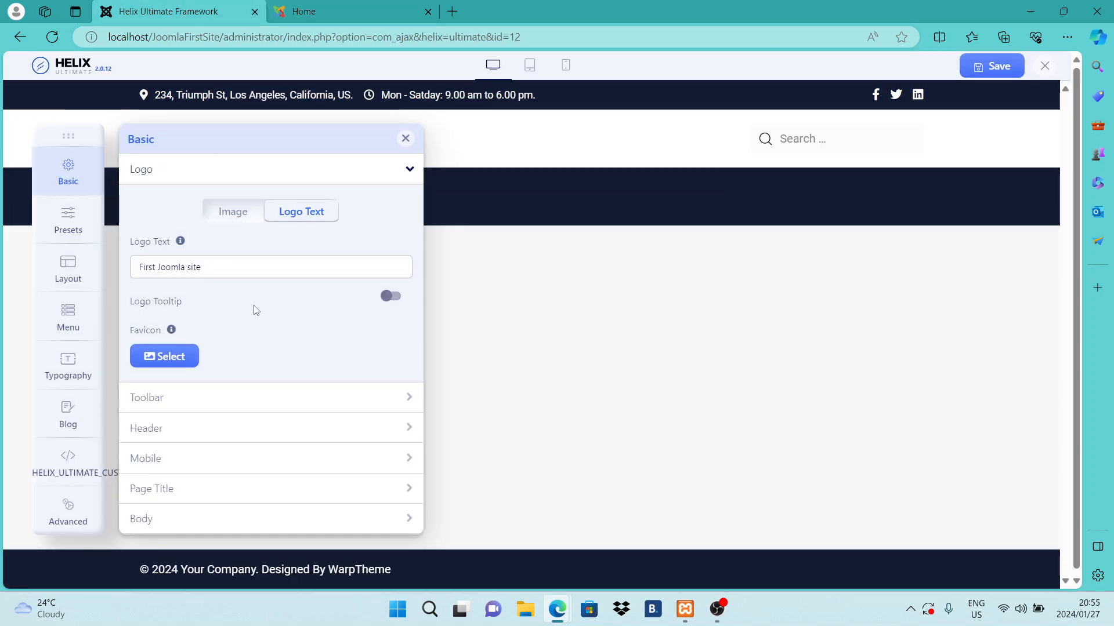
# Step: Open the Header section of the Basic options and examine its layout, navbar, search and social link settings
pyautogui.click(410, 170)
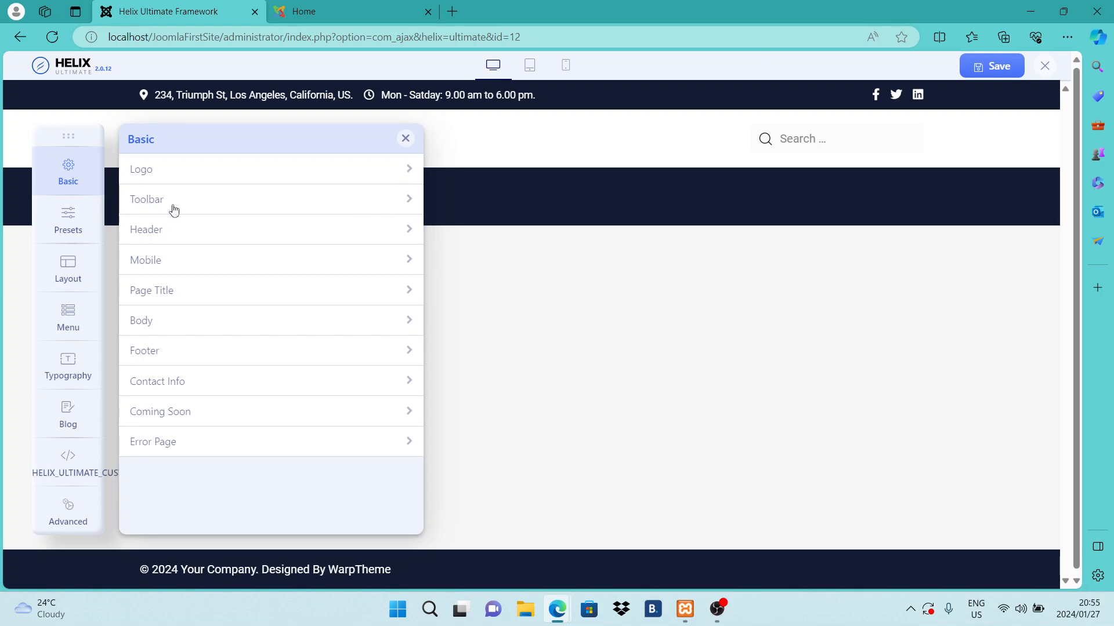
pyautogui.click(192, 236)
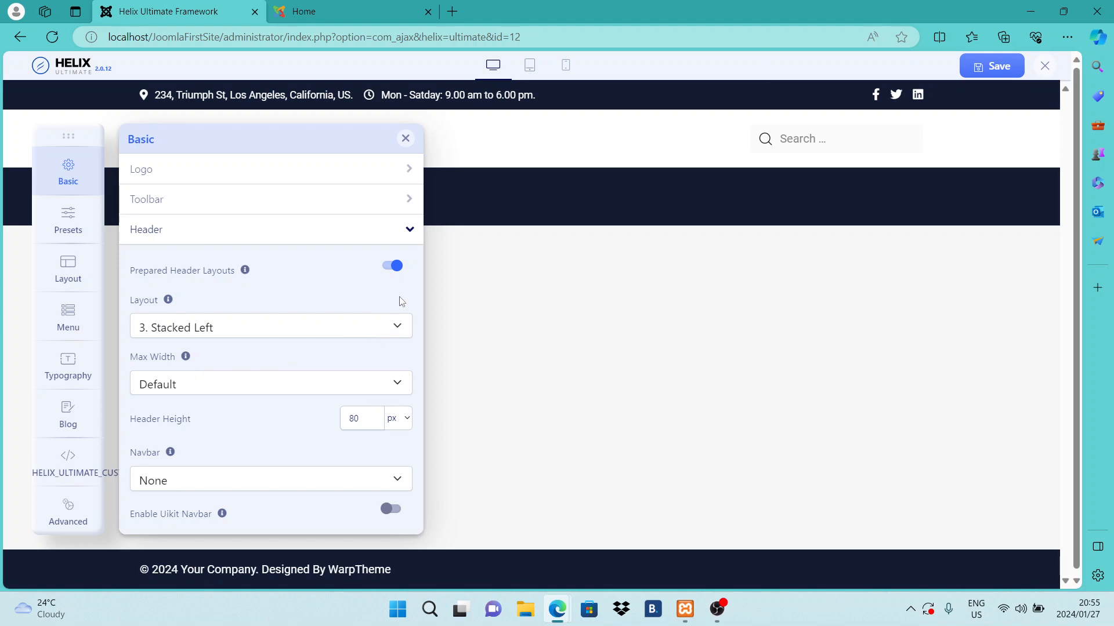
pyautogui.scroll(-5, 399, 301)
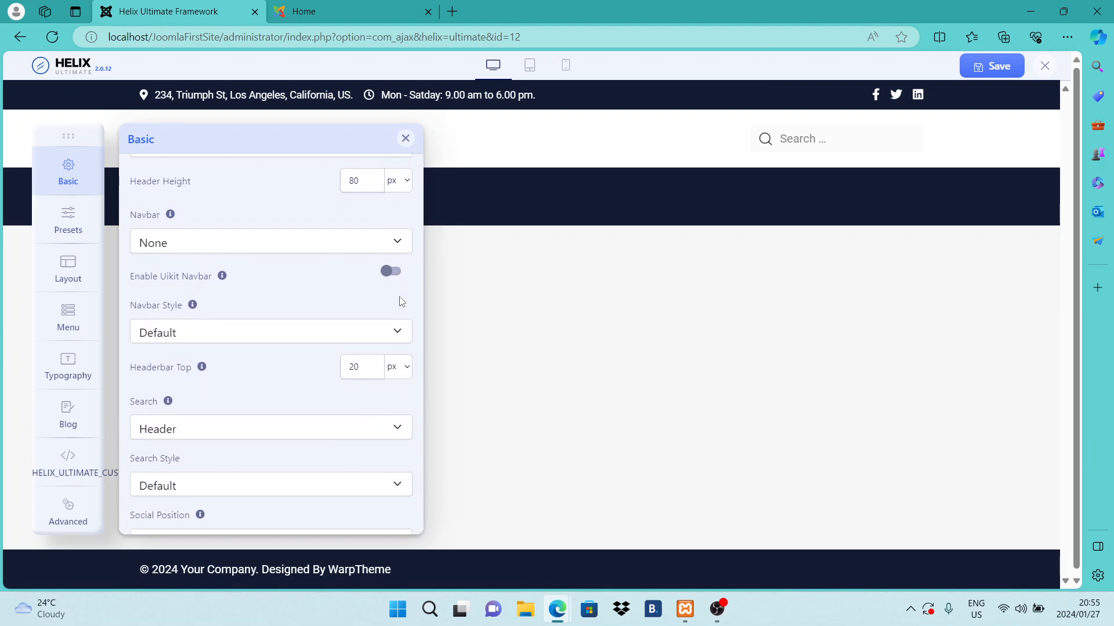
pyautogui.scroll(-1, 399, 301)
pyautogui.scroll(-1, 401, 301)
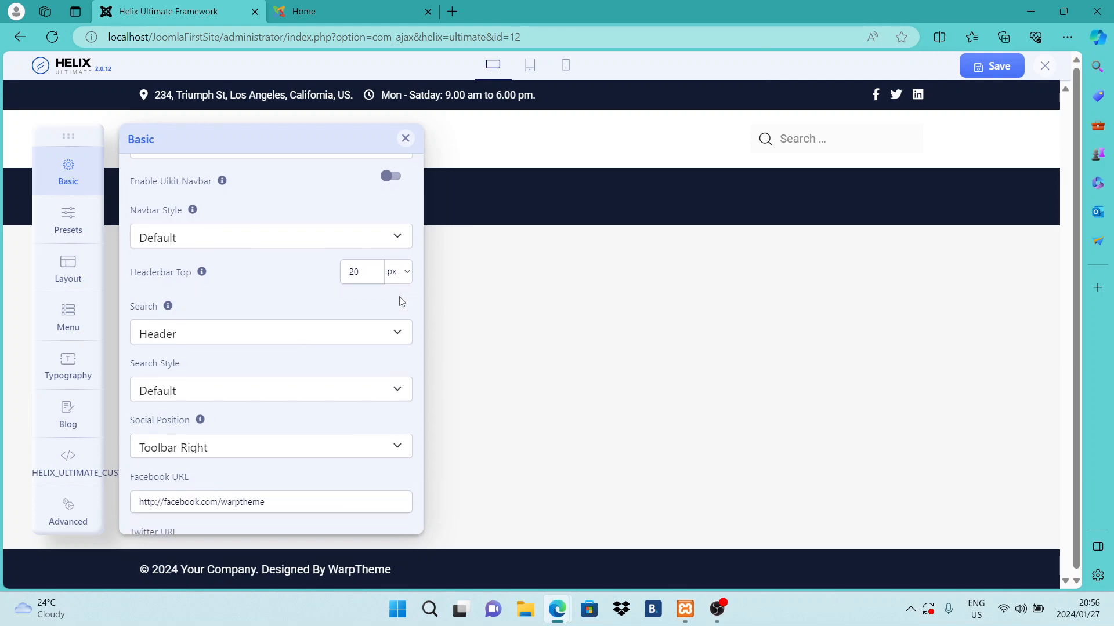
pyautogui.scroll(-4, 401, 301)
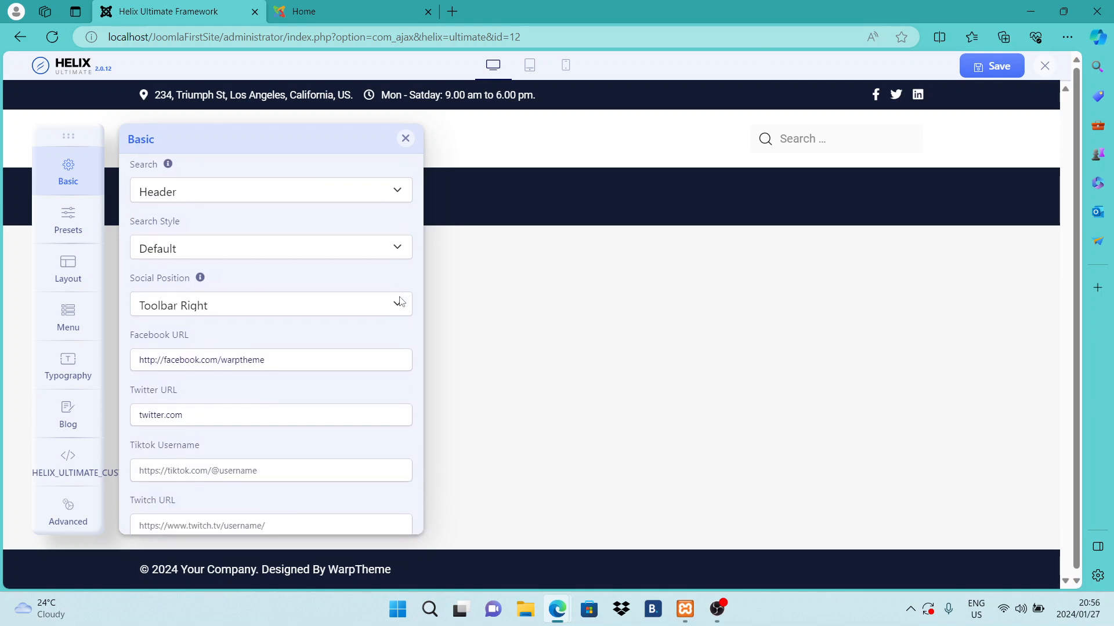
pyautogui.scroll(-3, 401, 301)
pyautogui.scroll(3, 401, 301)
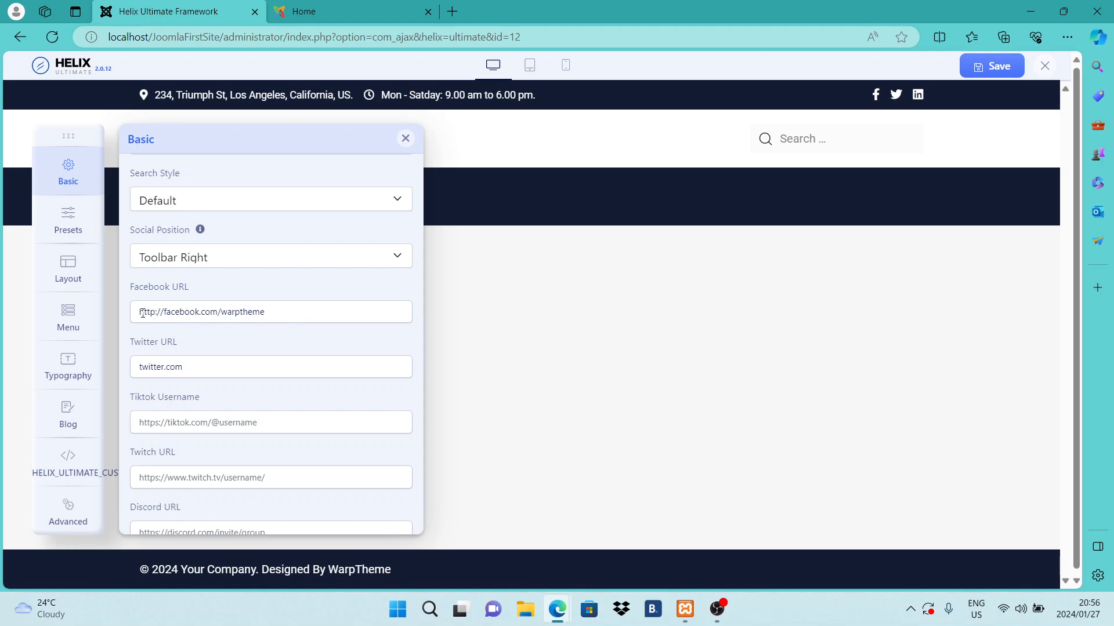
# Step: Copy the Facebook URL, remove it from the header's social links, and save the template options
pyautogui.moveTo(273, 313); pyautogui.dragTo(136, 318)
pyautogui.hotkey('ctrl', 'c')
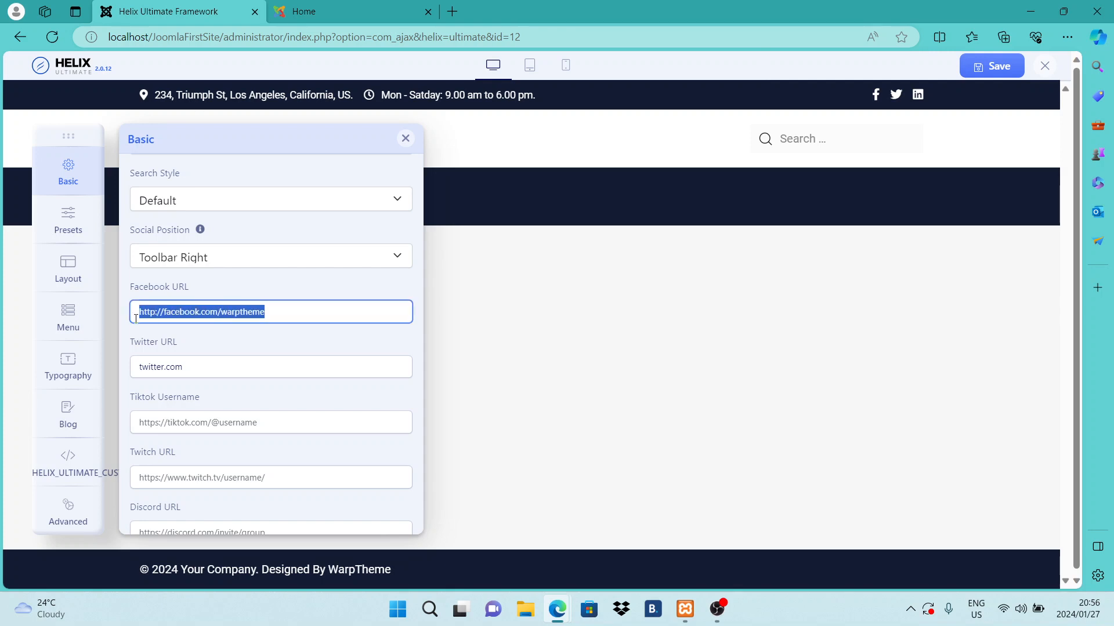
pyautogui.press('BackSpace')
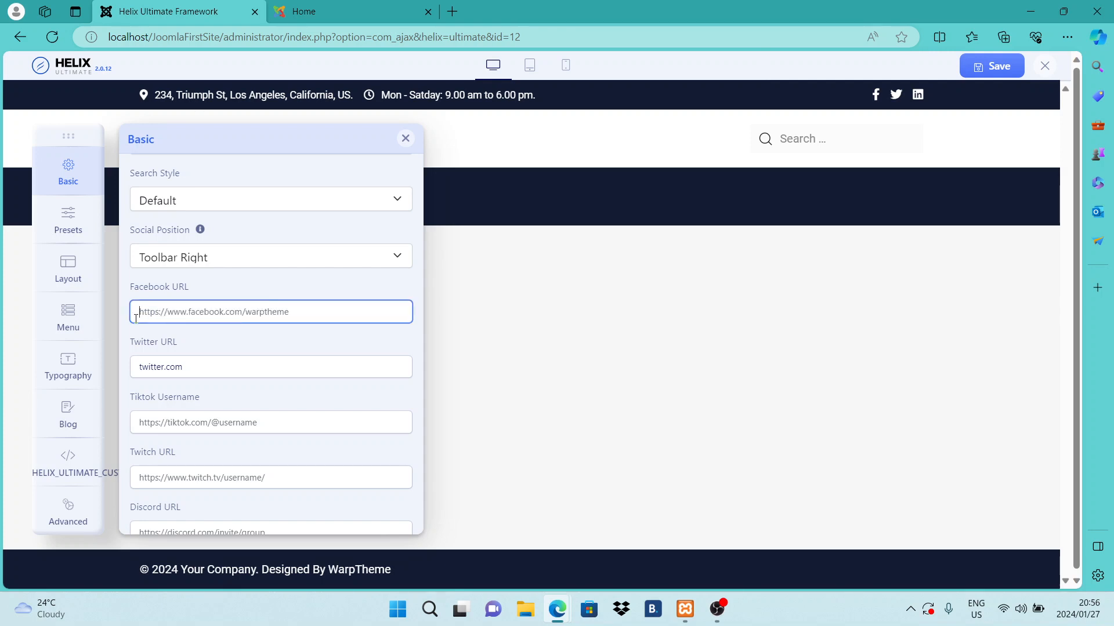
pyautogui.click(1009, 73)
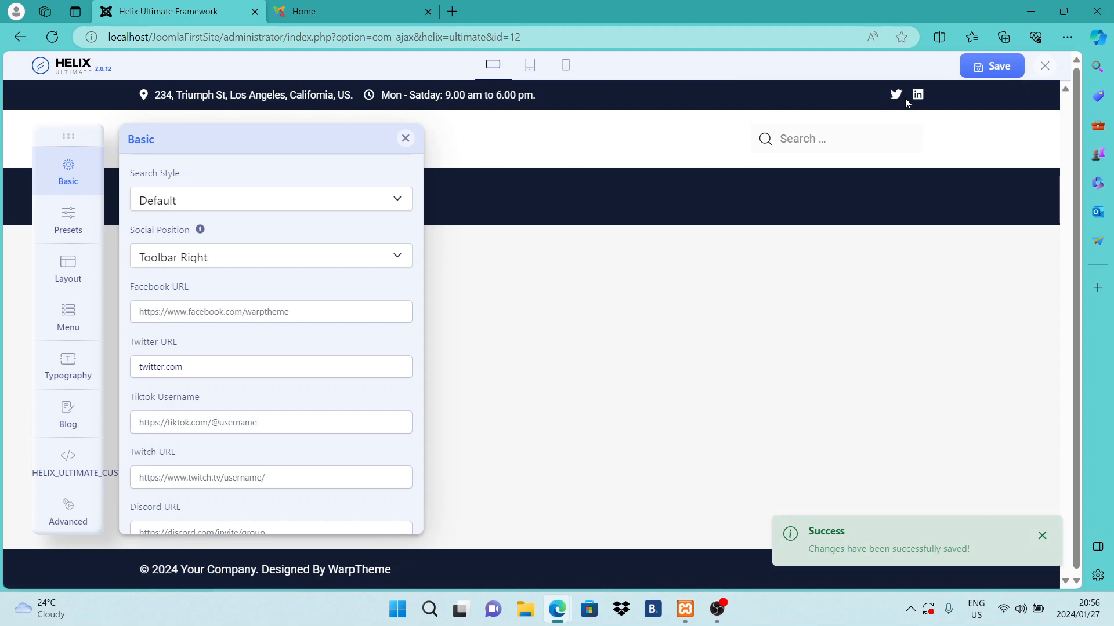
pyautogui.click(300, 313)
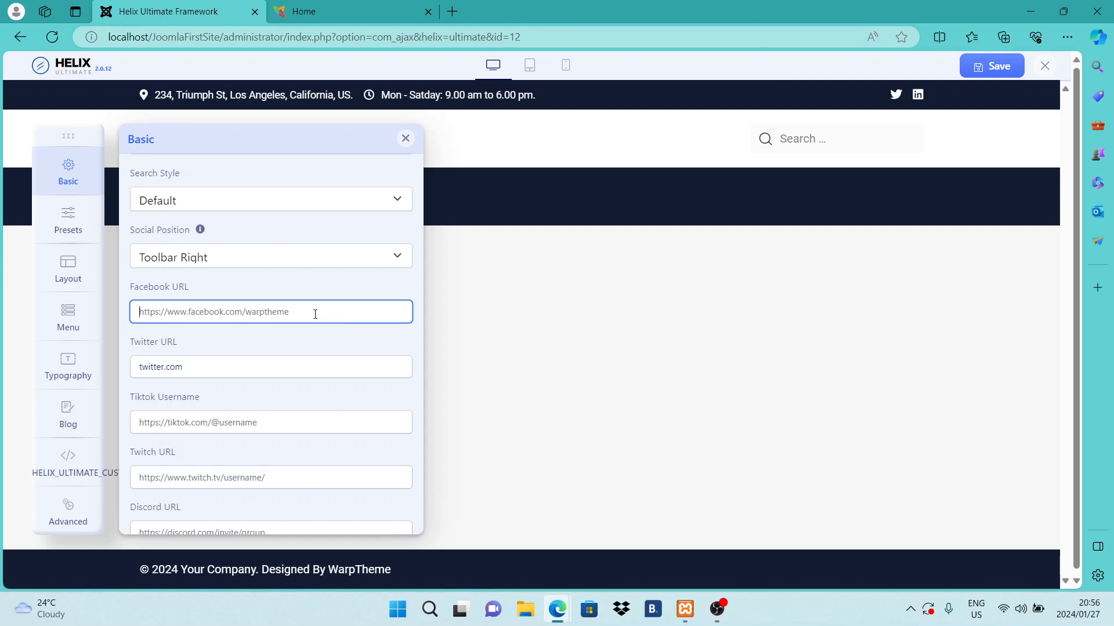
pyautogui.hotkey('ctrl', 'v')
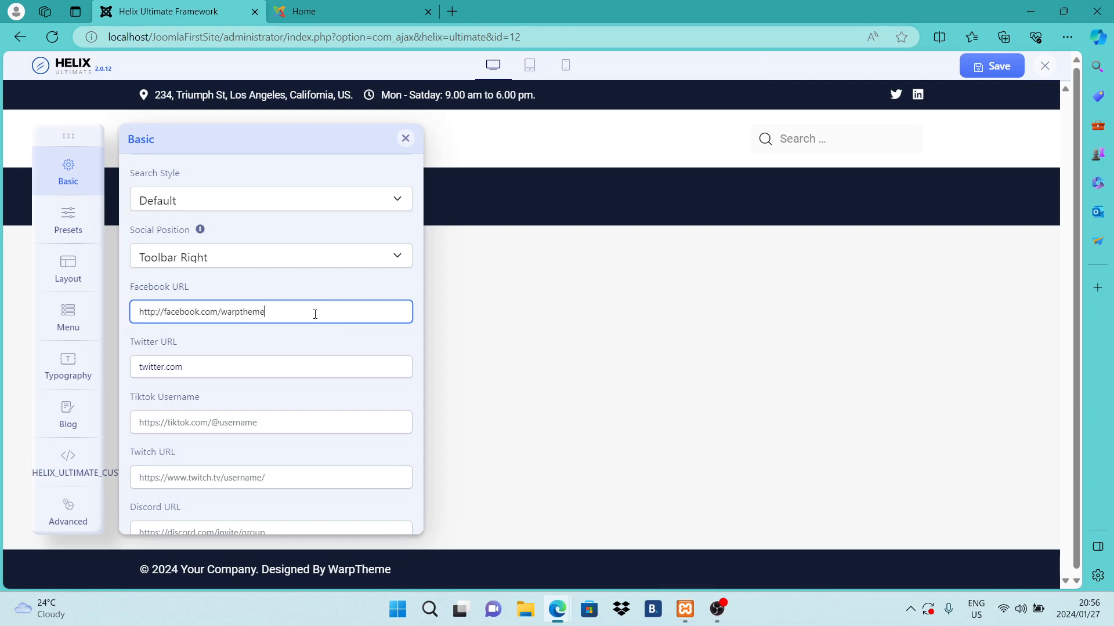
pyautogui.click(397, 228)
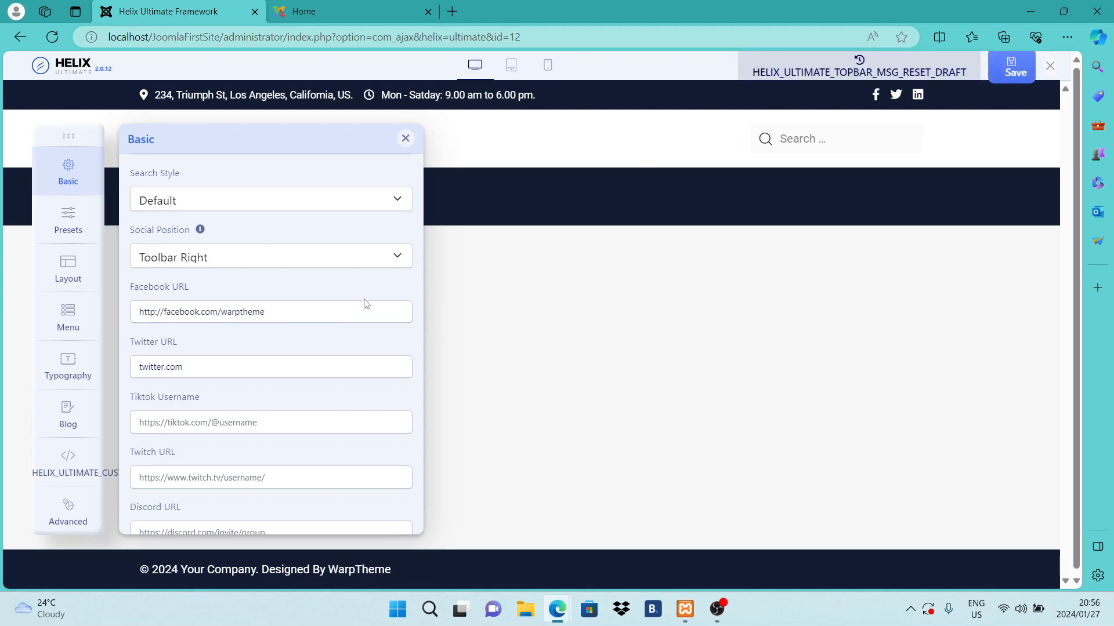
pyautogui.scroll(-3, 356, 295)
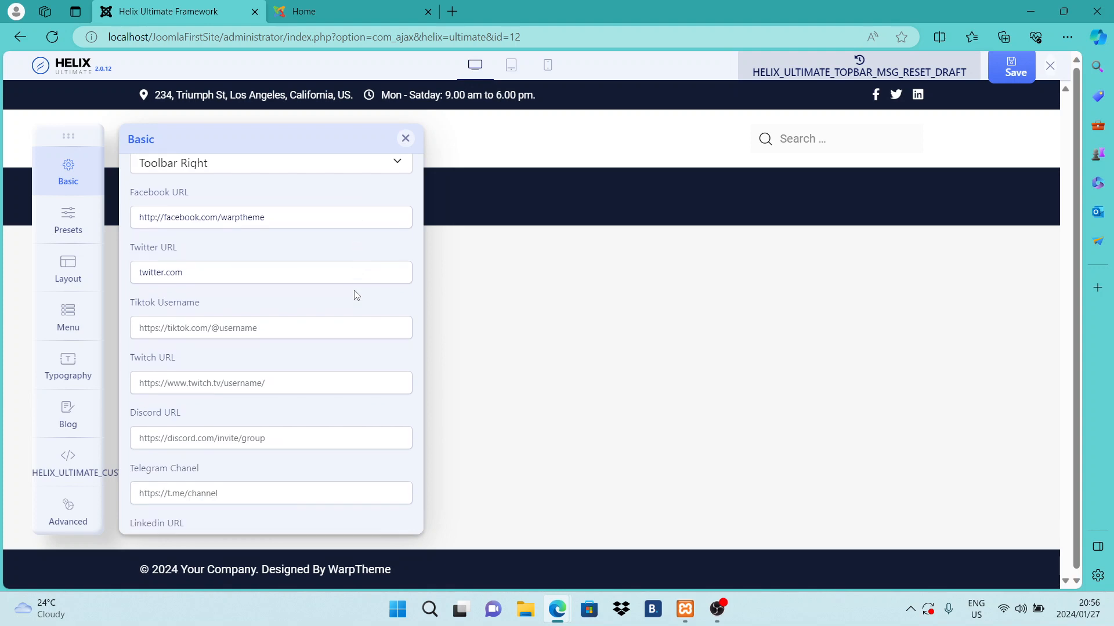
pyautogui.scroll(-3, 355, 290)
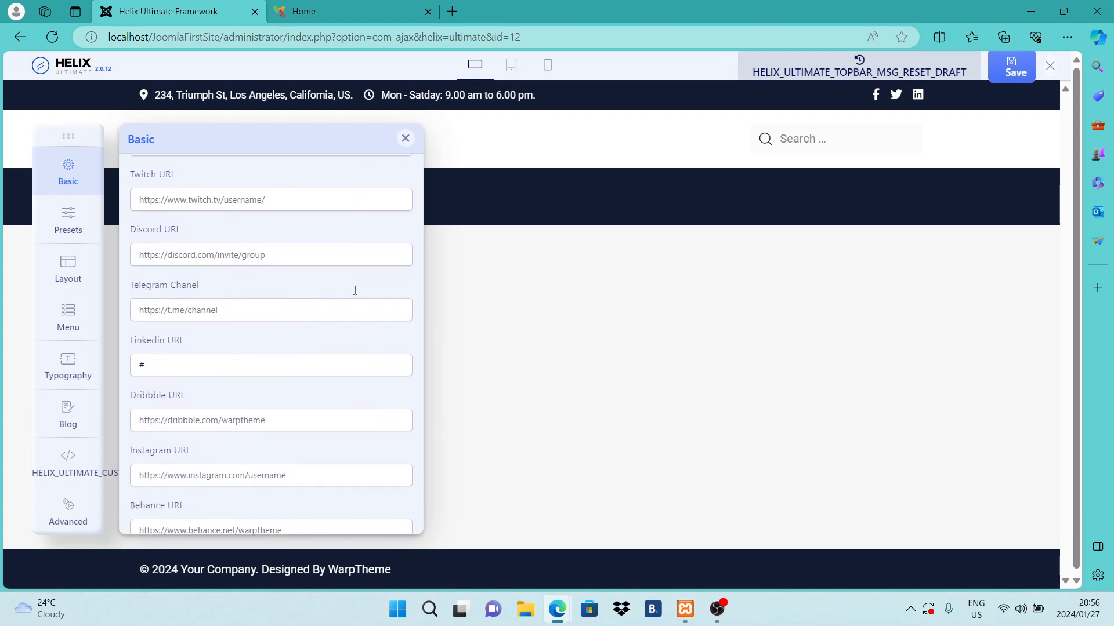
pyautogui.scroll(-4, 357, 294)
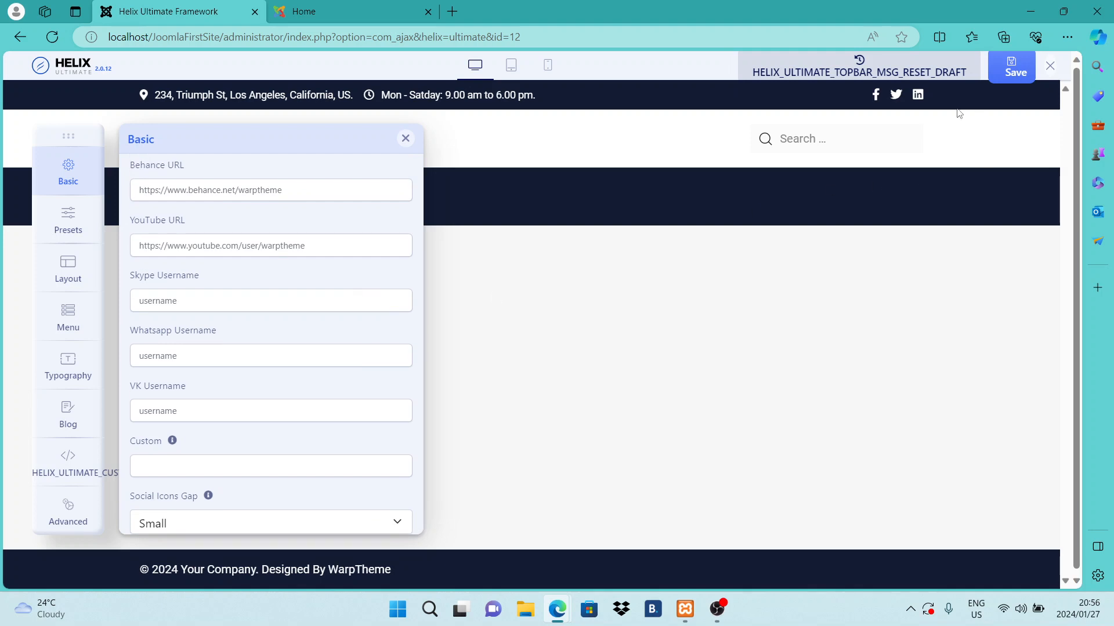
pyautogui.click(1007, 81)
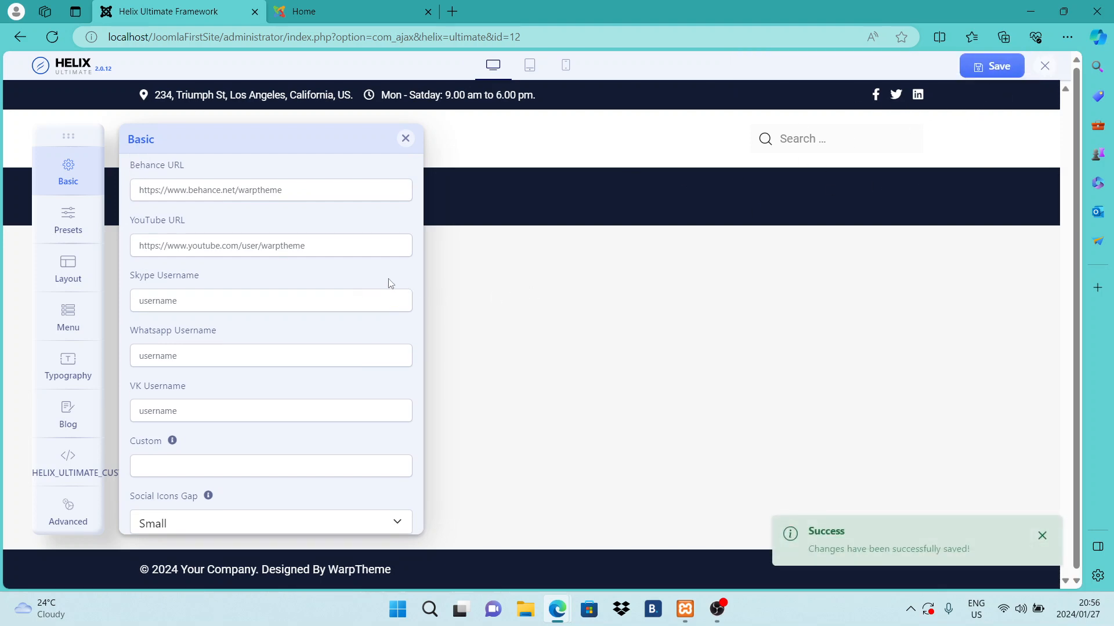
# Step: Review the remaining Header options for social icons and go back to the header layout settings
pyautogui.scroll(-5, 389, 283)
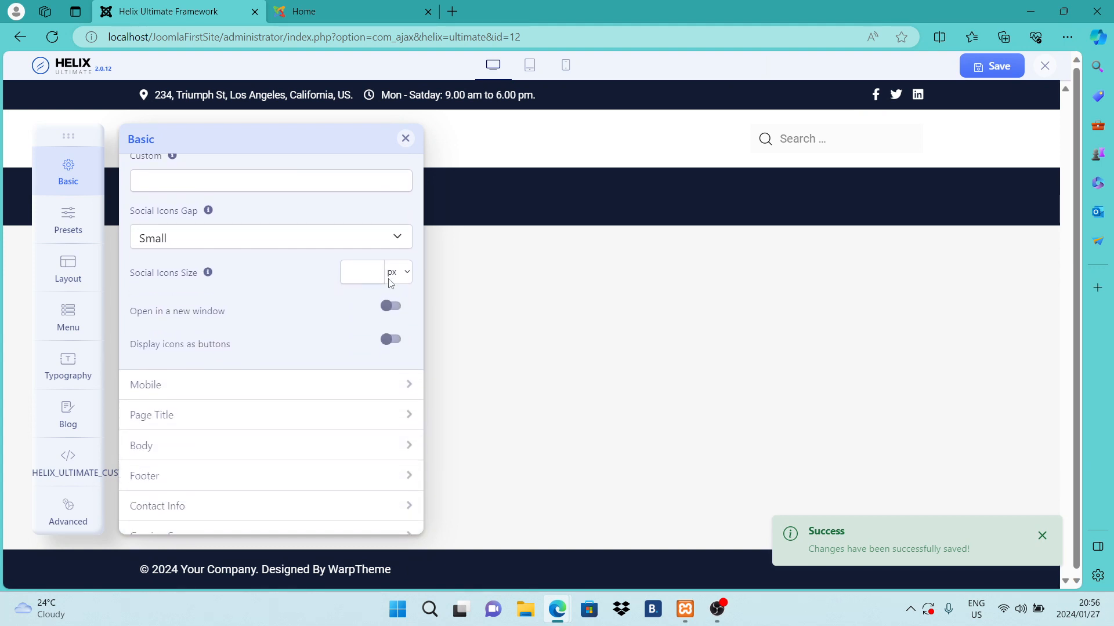
pyautogui.scroll(10, 389, 283)
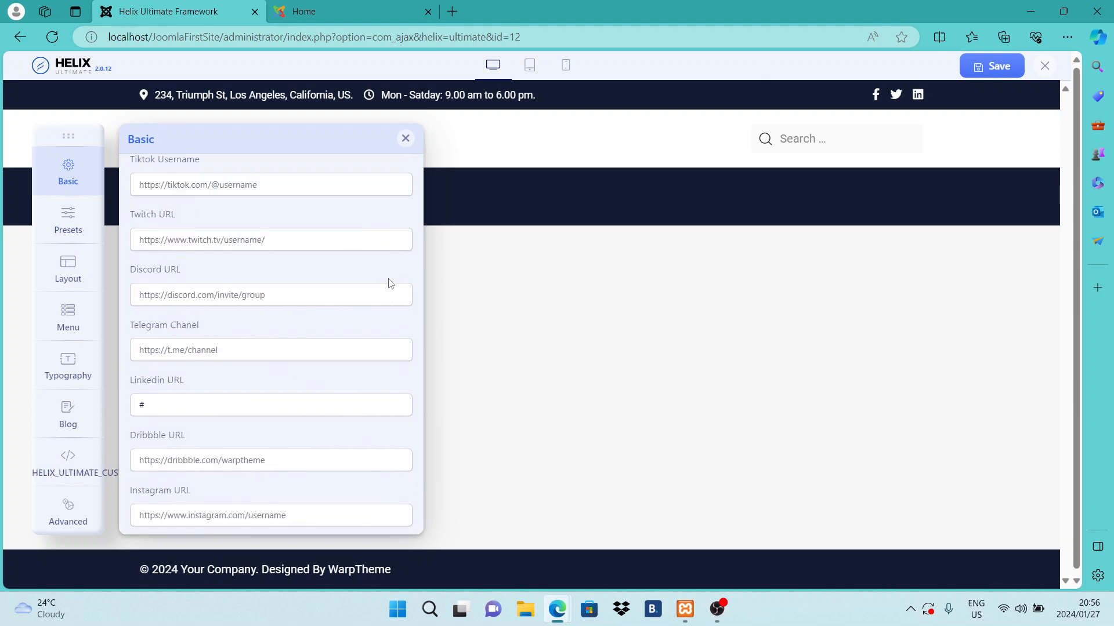
pyautogui.scroll(6, 388, 283)
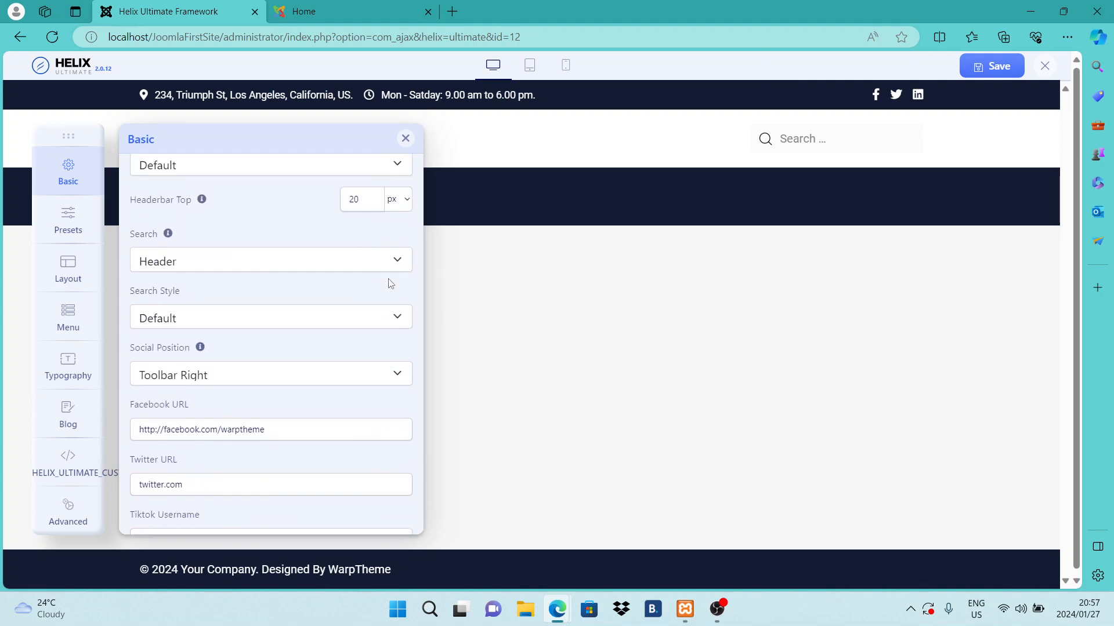
pyautogui.scroll(6, 389, 283)
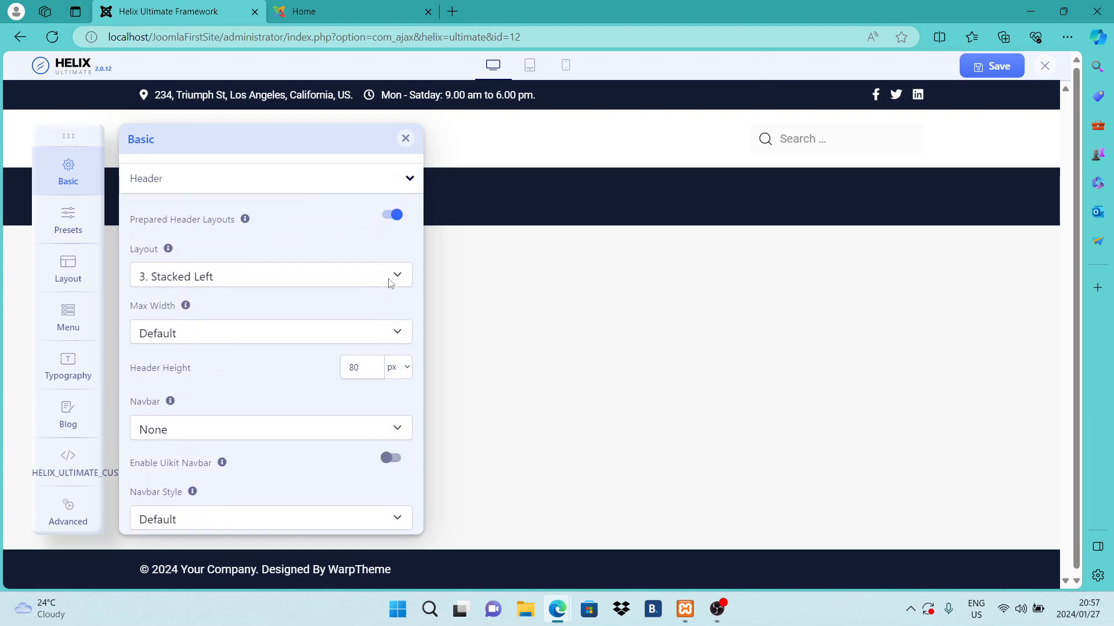
# Step: Replace the address in the Contact Info location field with the new location name, save the template options, and close the Basic options
pyautogui.scroll(2, 388, 284)
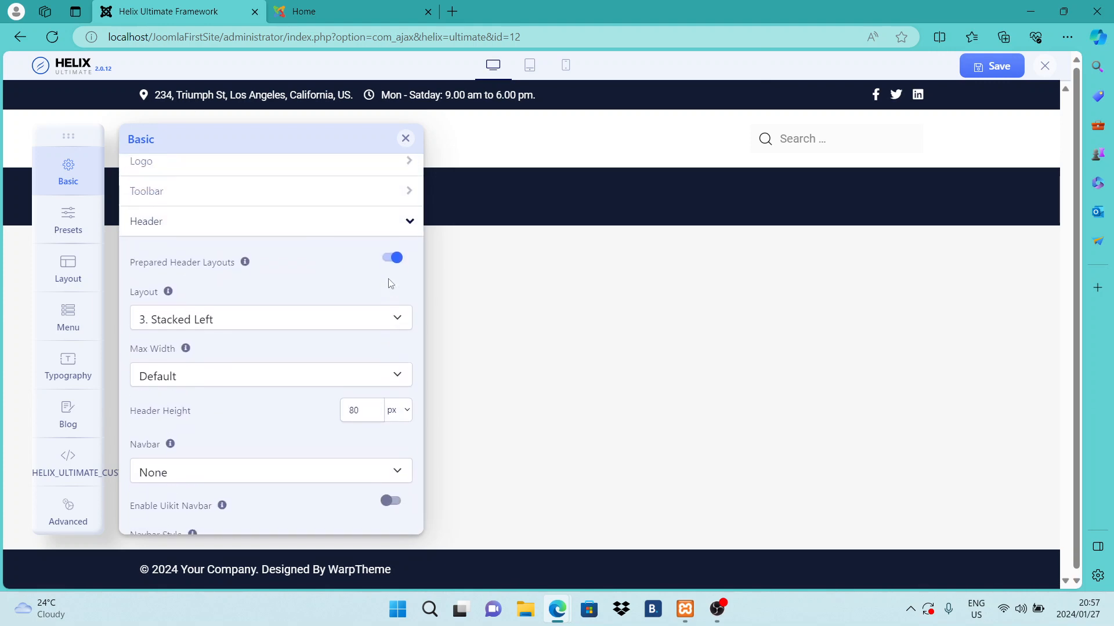
pyautogui.click(394, 229)
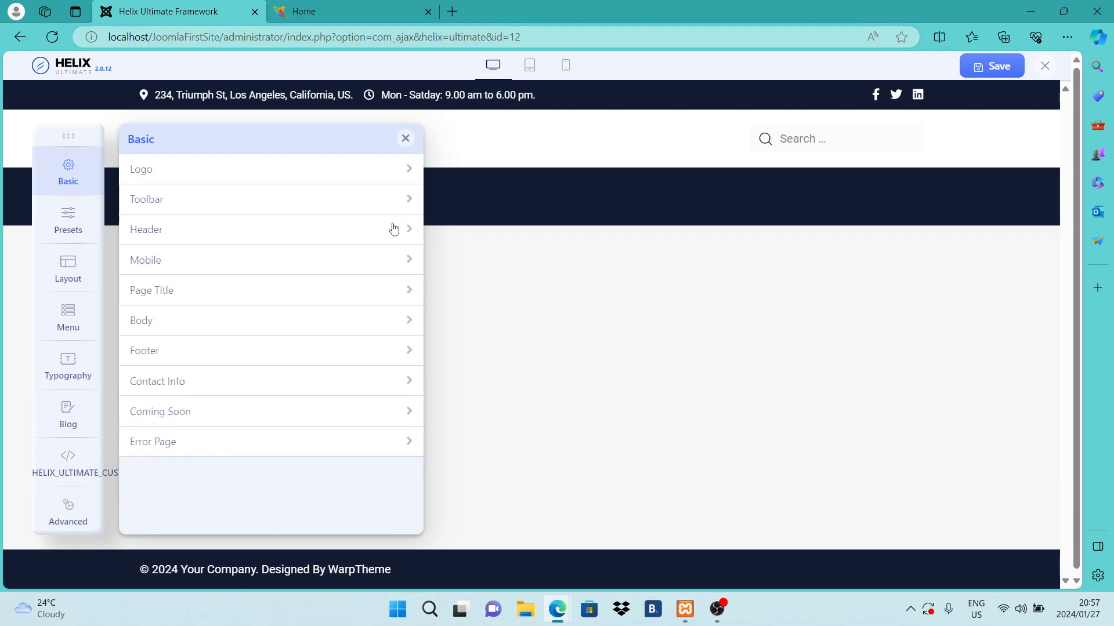
pyautogui.click(206, 382)
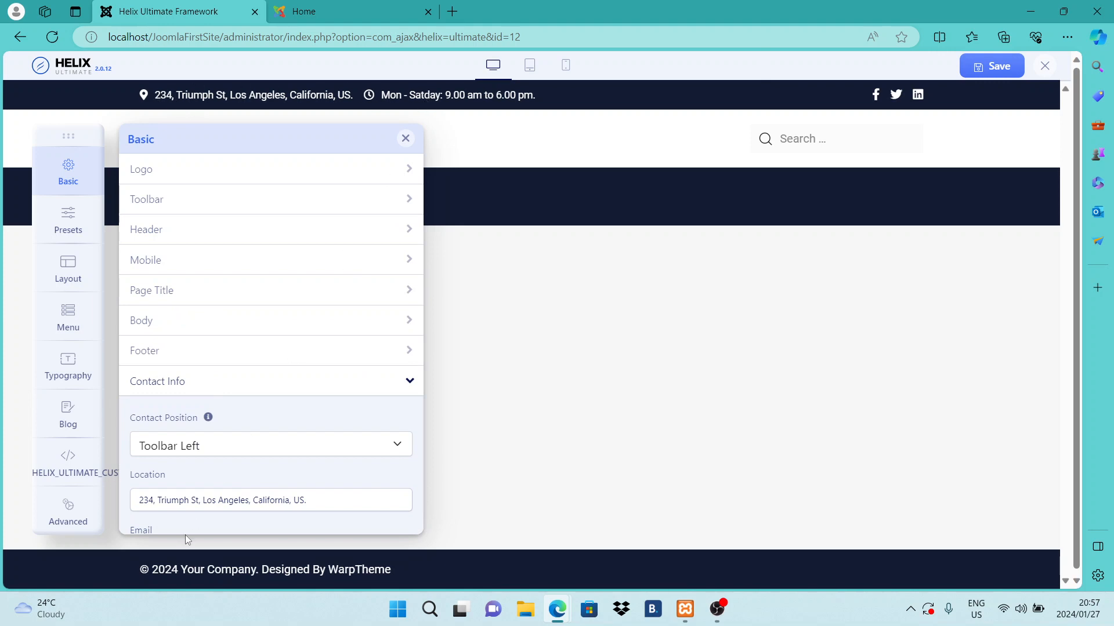
pyautogui.click(310, 500)
pyautogui.moveTo(311, 501); pyautogui.dragTo(128, 508)
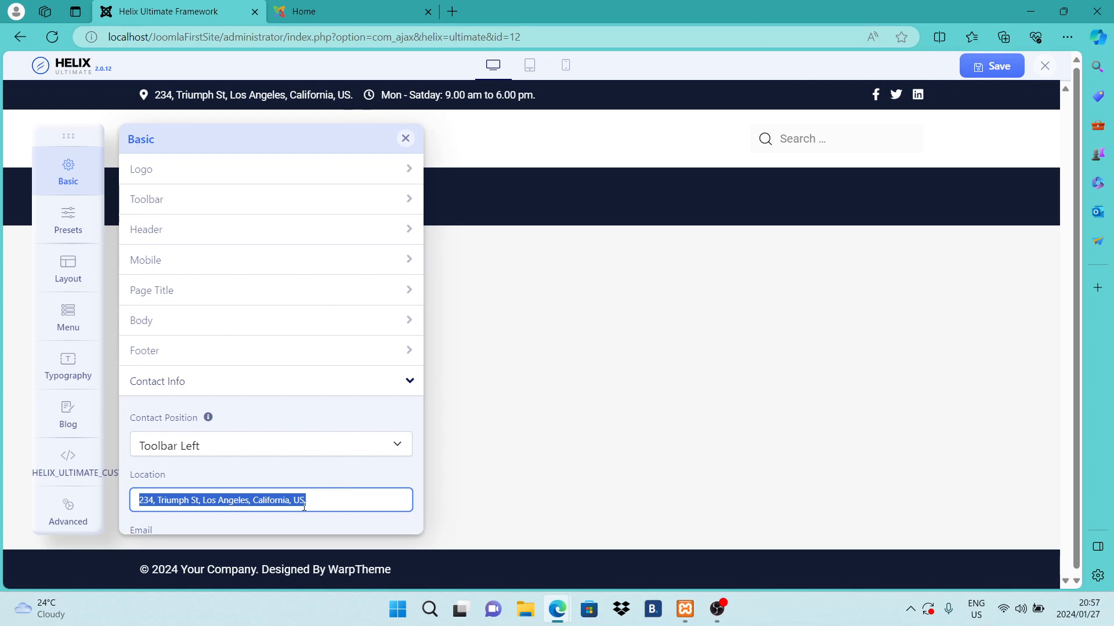
pyautogui.write('henneth')
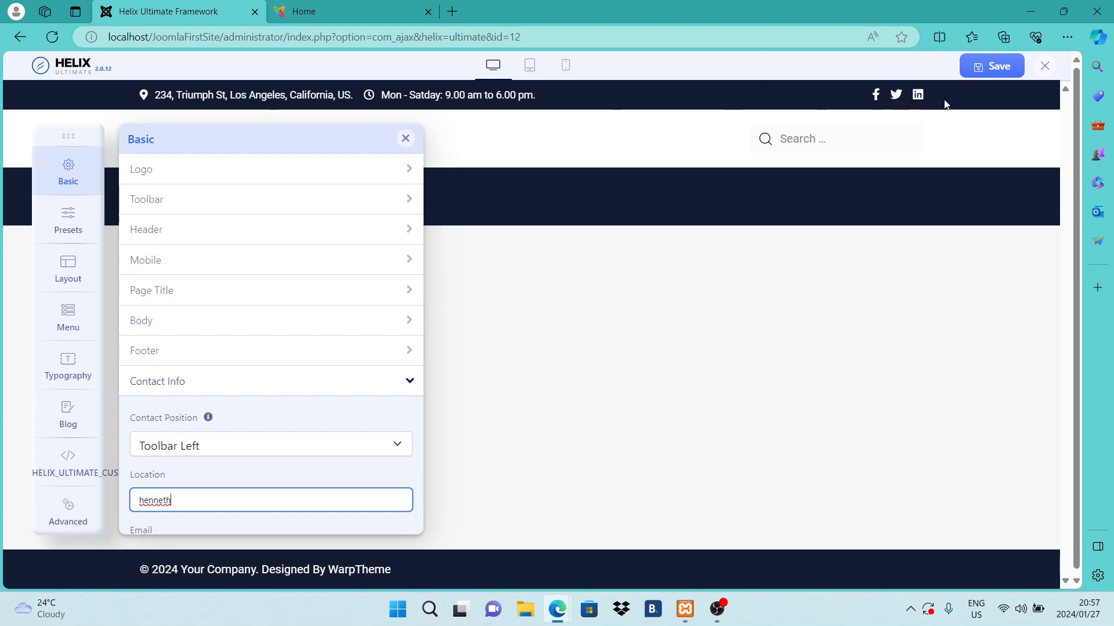
pyautogui.click(998, 68)
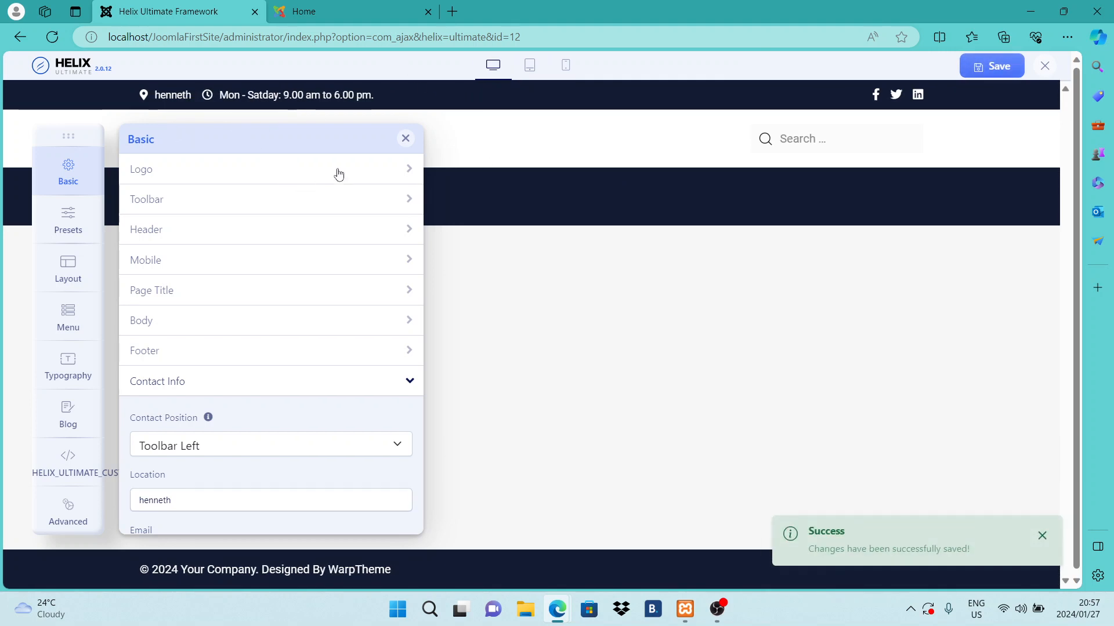
pyautogui.click(396, 386)
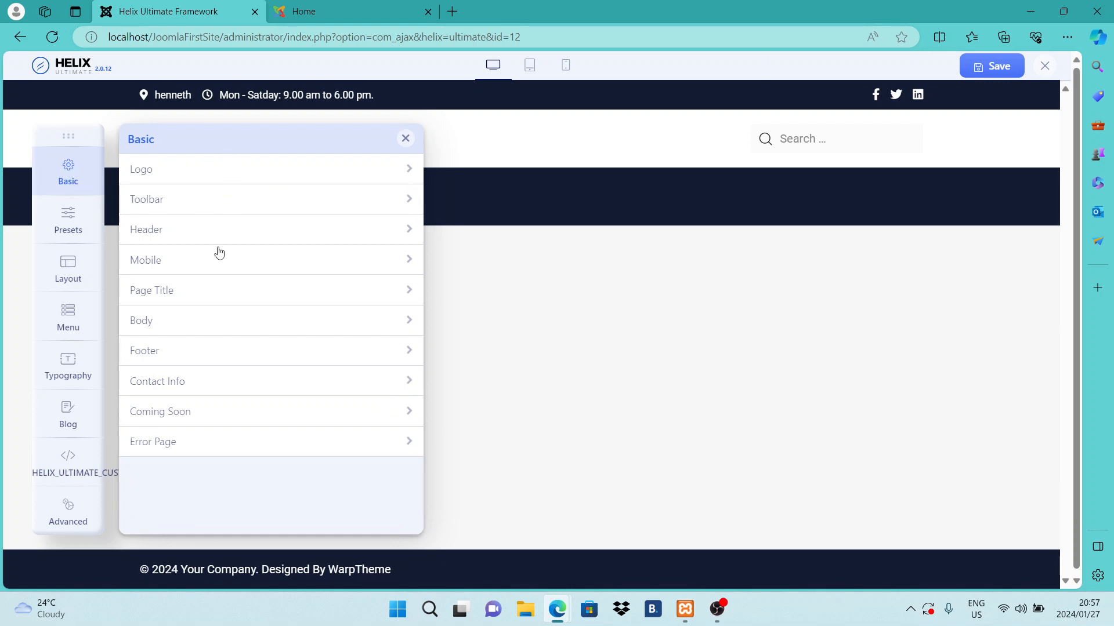
pyautogui.click(405, 139)
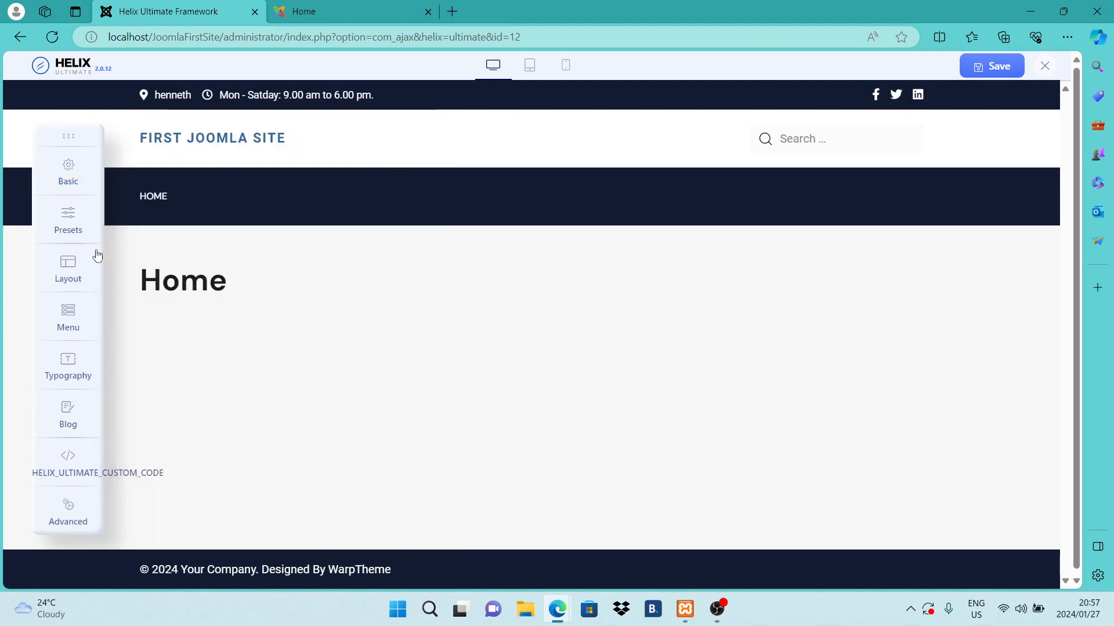
# Step: Edit Preset 1 in the template presets, changing its header background color to a bright blue, and apply the change
pyautogui.click(73, 228)
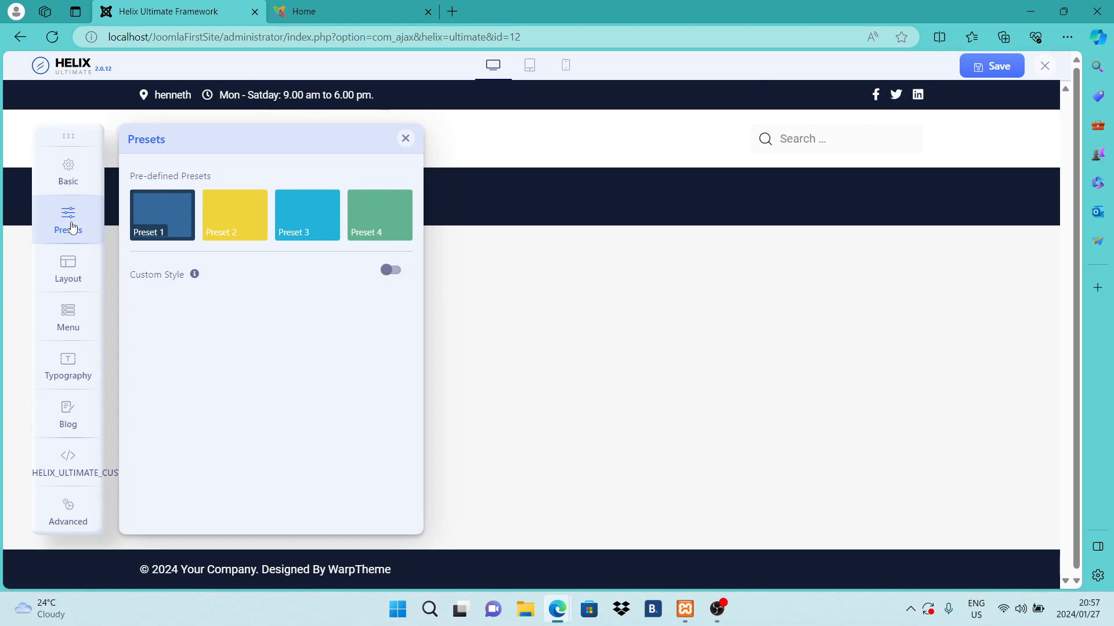
pyautogui.click(166, 218)
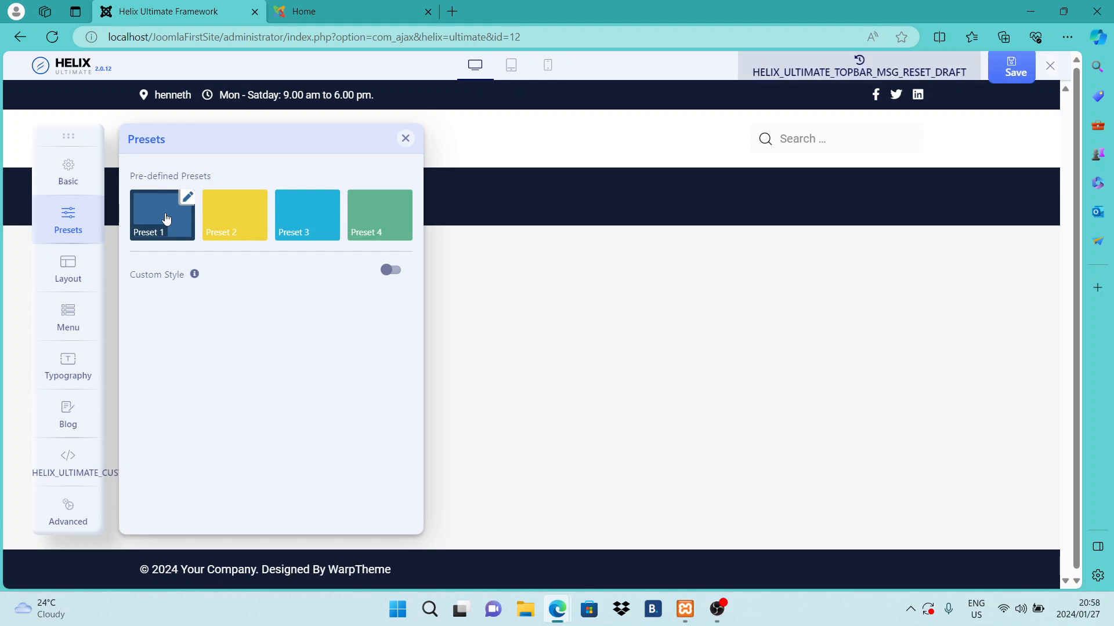
pyautogui.click(186, 199)
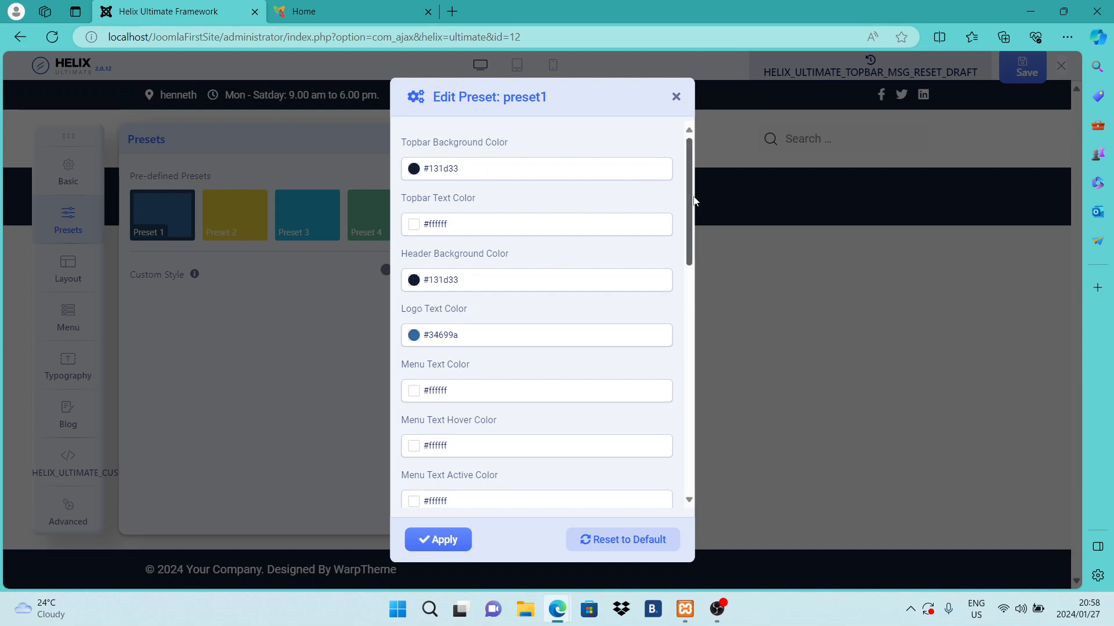
pyautogui.moveTo(689, 200); pyautogui.dragTo(695, 496)
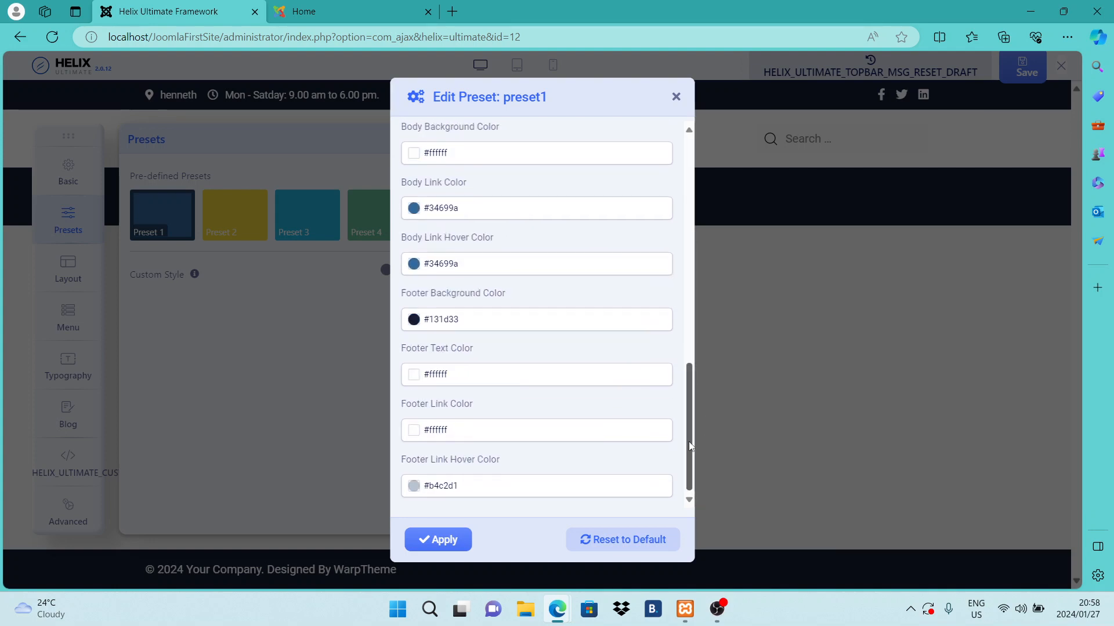
pyautogui.moveTo(690, 446); pyautogui.dragTo(681, 137)
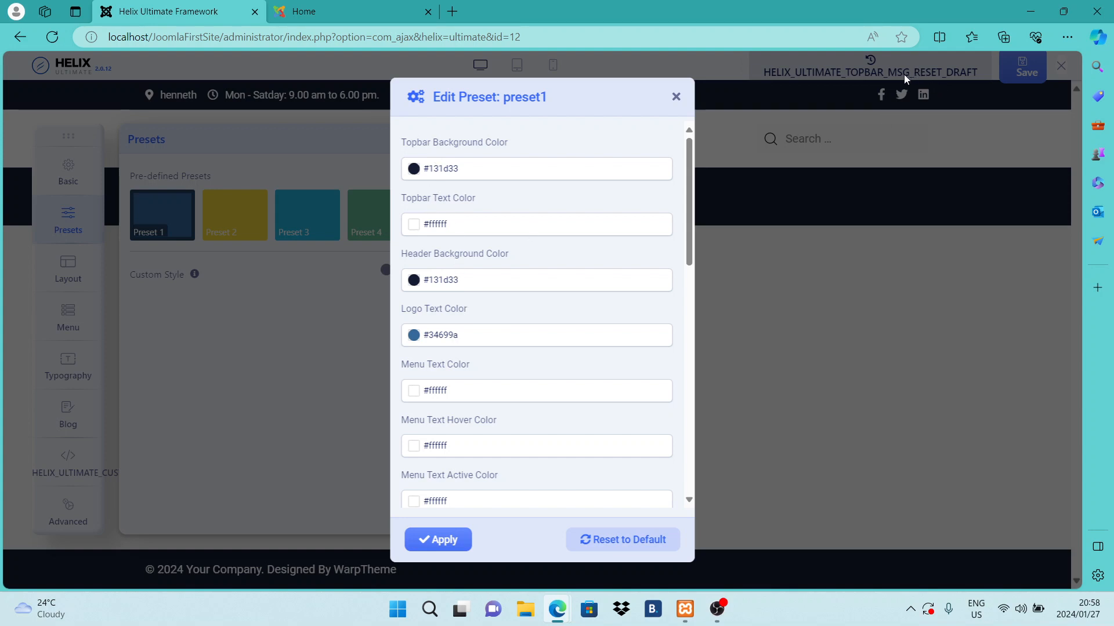
pyautogui.click(467, 281)
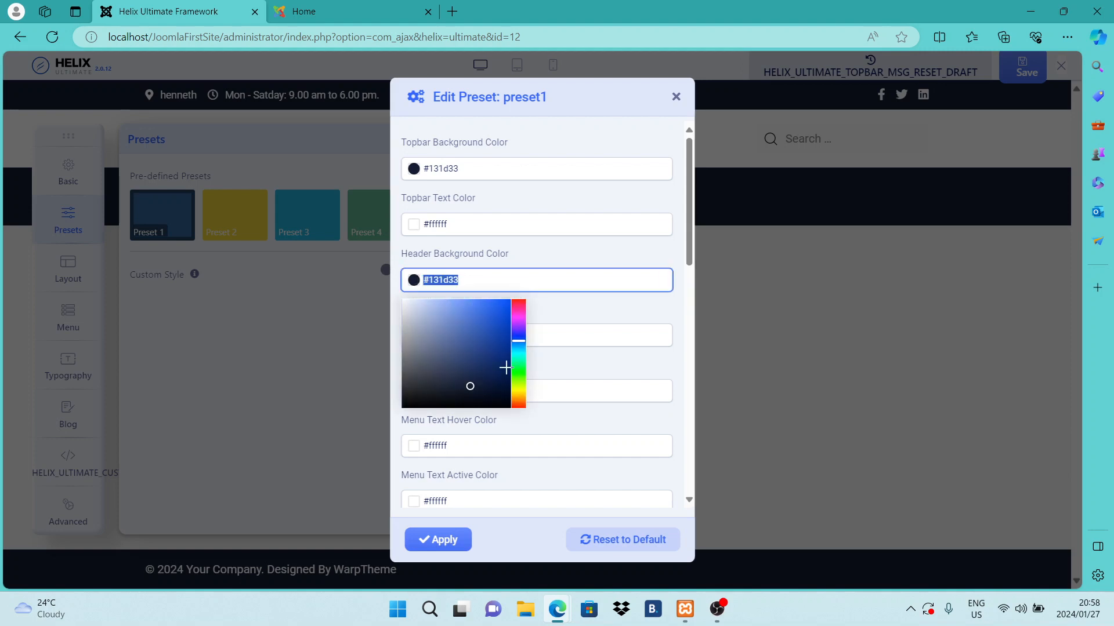
pyautogui.click(496, 310)
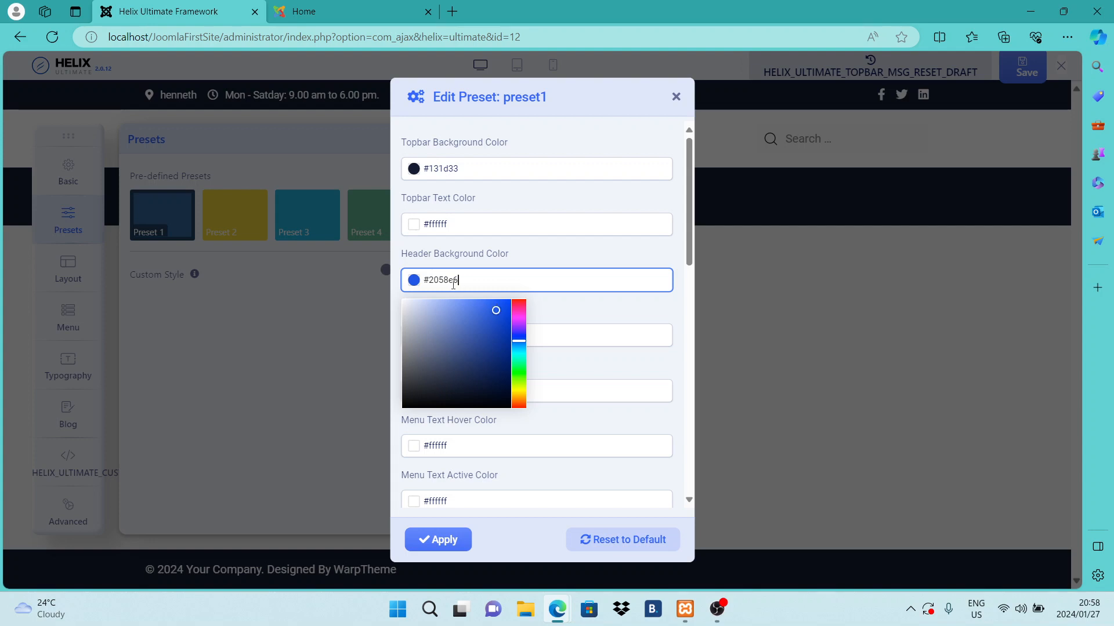
pyautogui.click(463, 540)
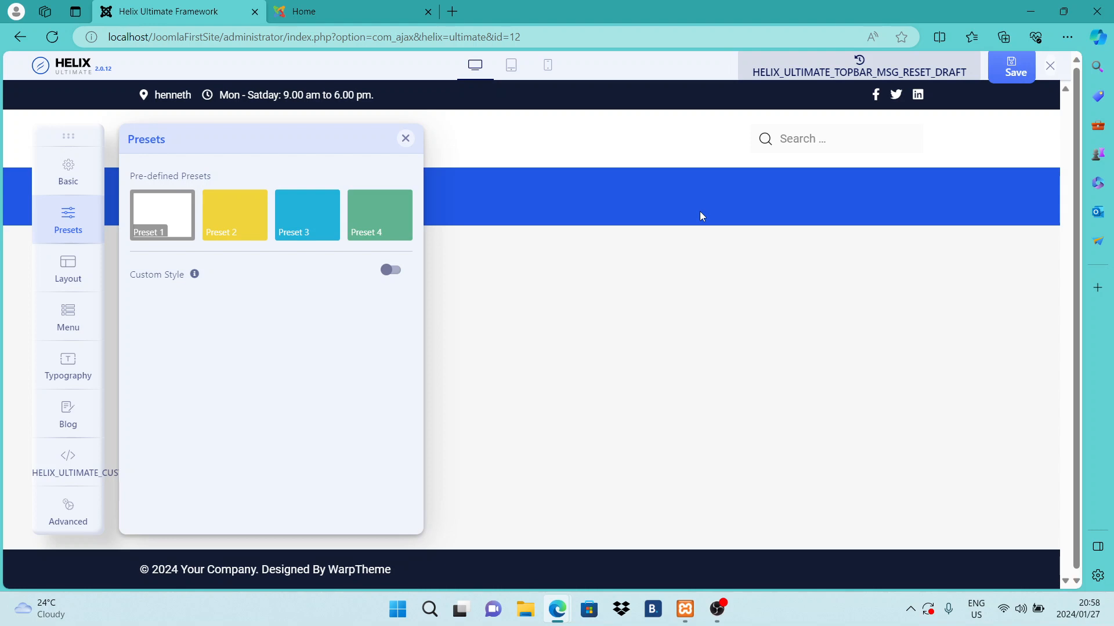
pyautogui.click(404, 139)
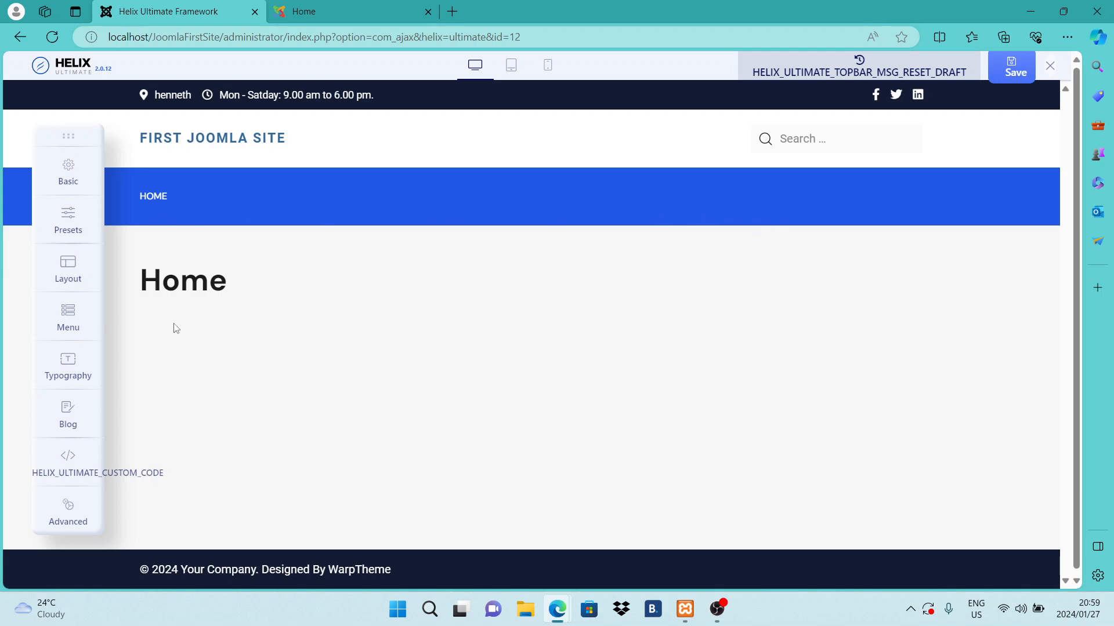
# Step: Examine the rows and positions of the template layout, and the Main Menu items in the Menu Builder
pyautogui.click(81, 284)
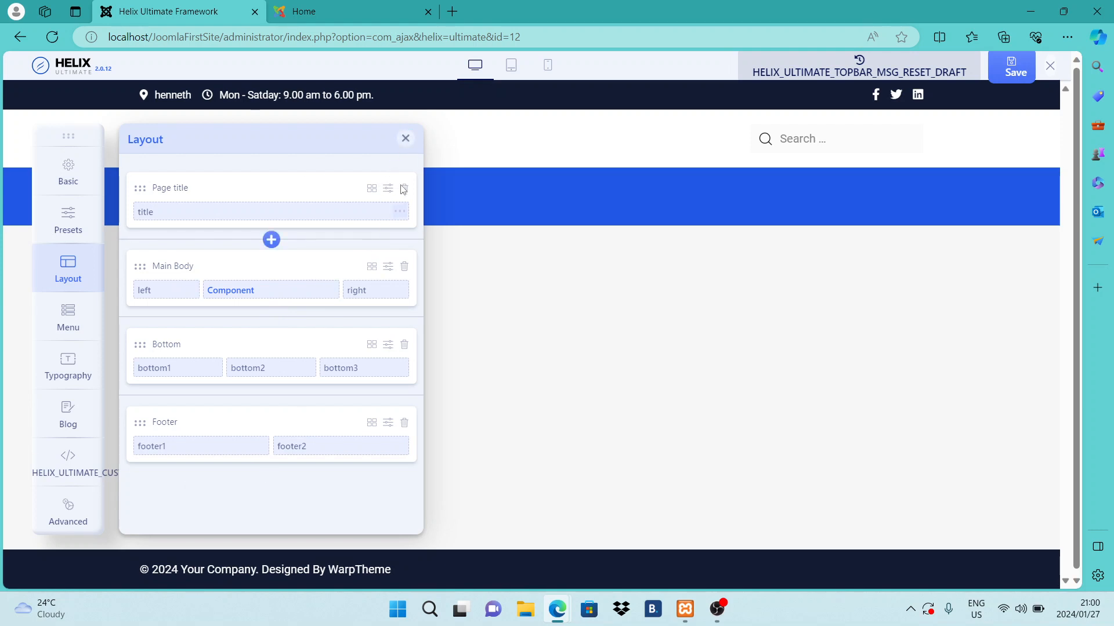
pyautogui.click(406, 139)
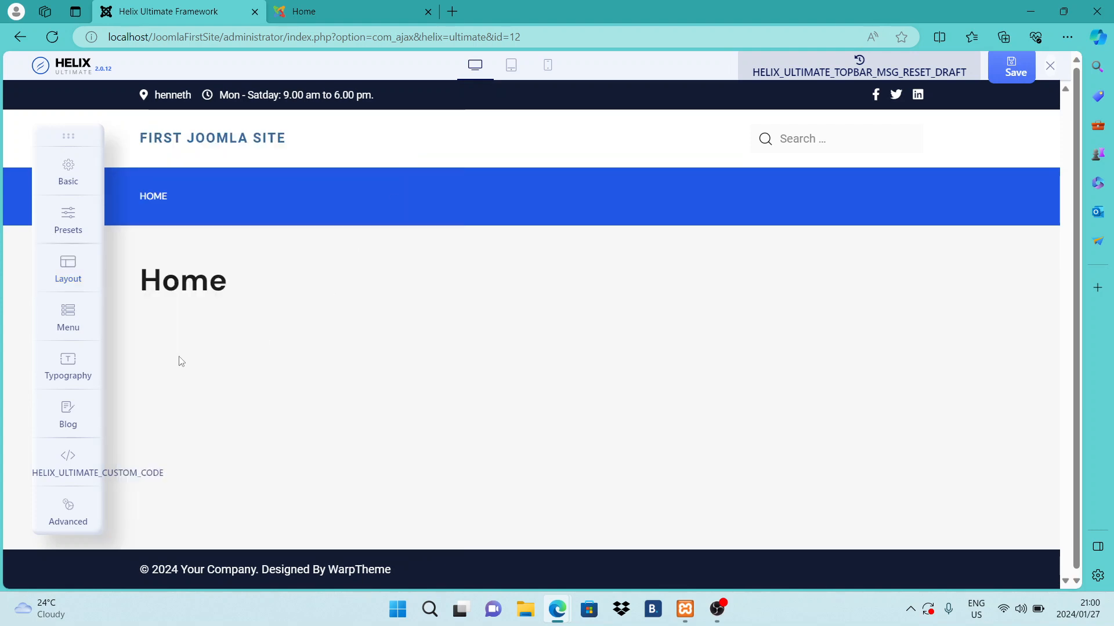
pyautogui.click(76, 327)
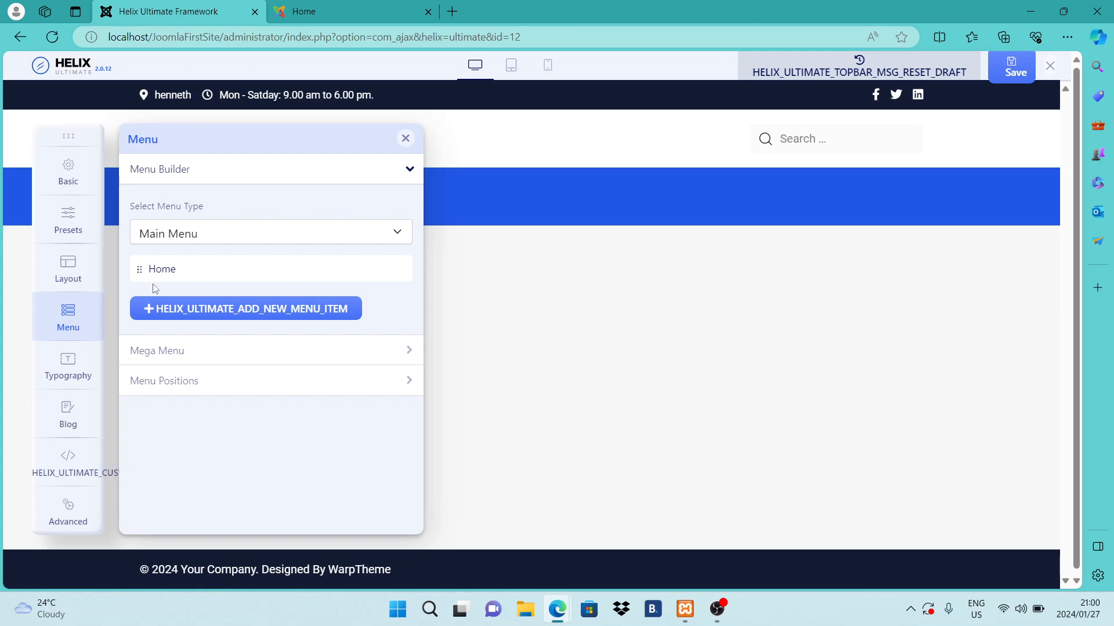
pyautogui.moveTo(160, 268)
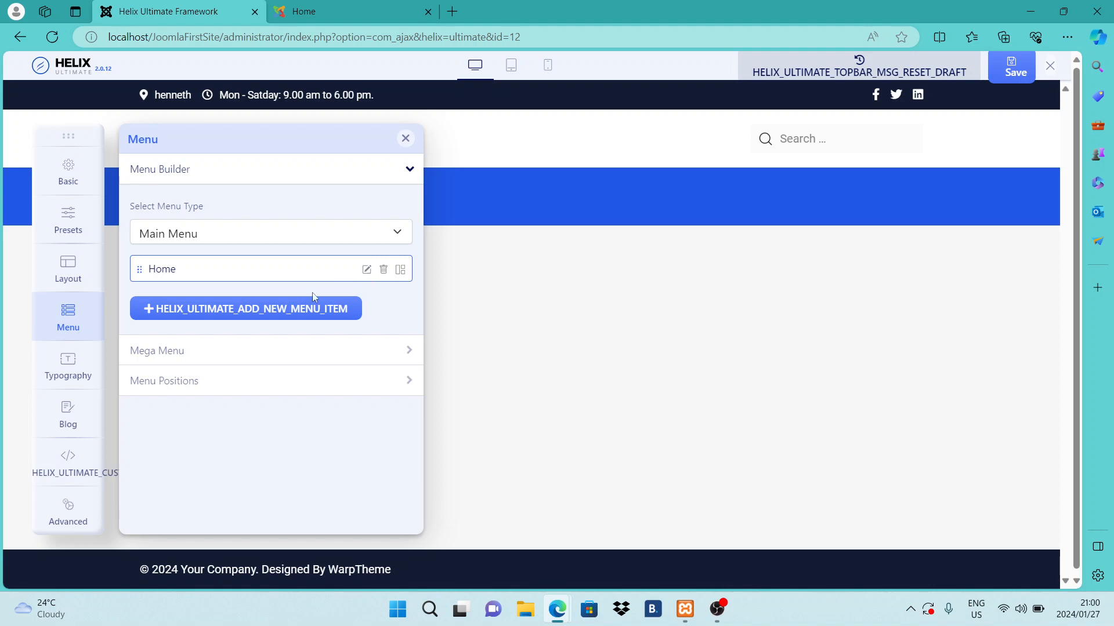
# Step: Start a new Main Menu item and give it the title "About Us"
pyautogui.click(149, 312)
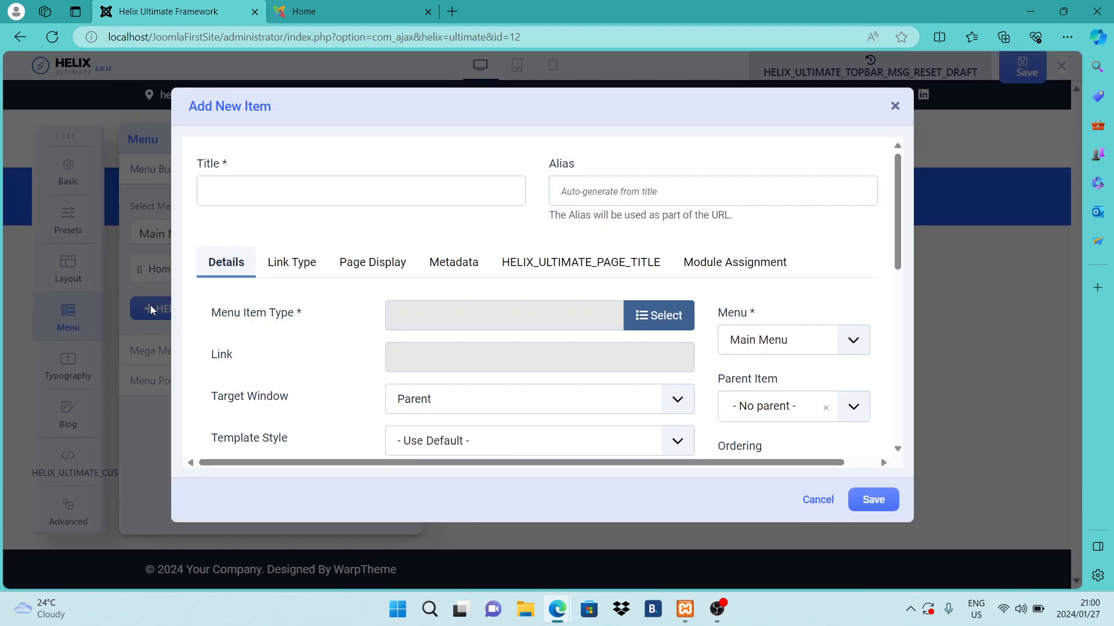
pyautogui.click(263, 193)
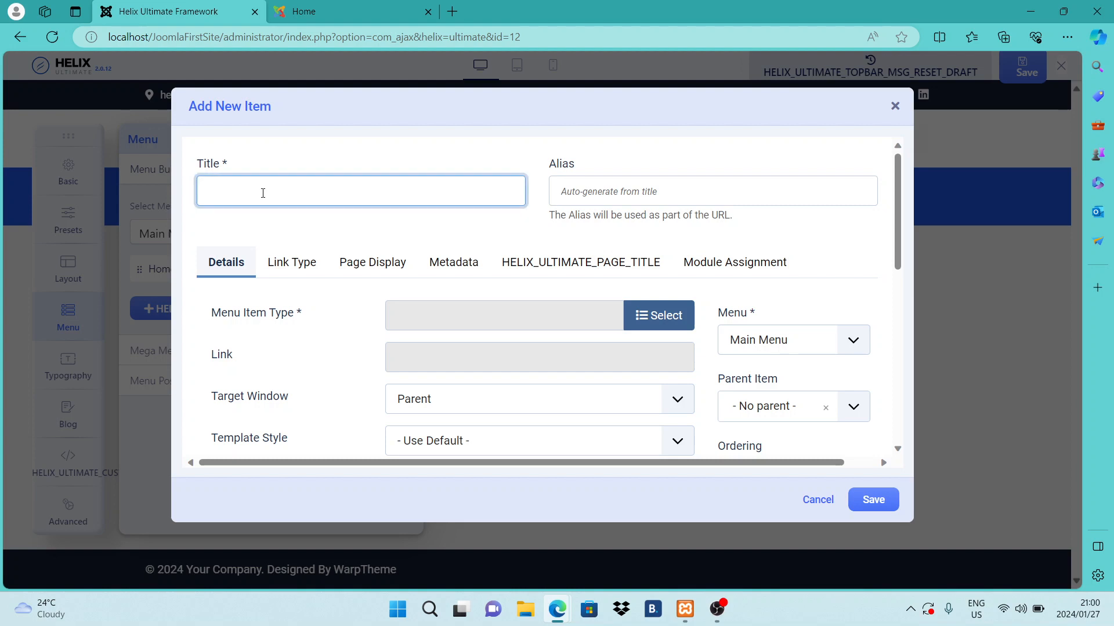
pyautogui.press('capslock')
pyautogui.write('A')
pyautogui.press('capslock')
pyautogui.write('bout')
pyautogui.press('capslock')
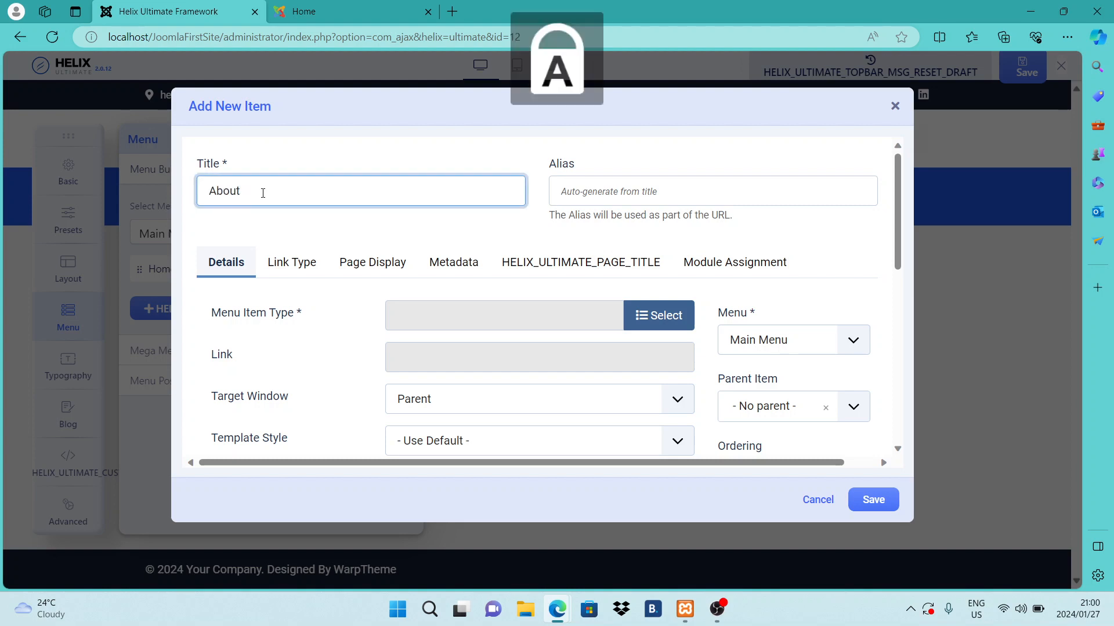
pyautogui.write('U')
pyautogui.press('capslock')
pyautogui.write('s')
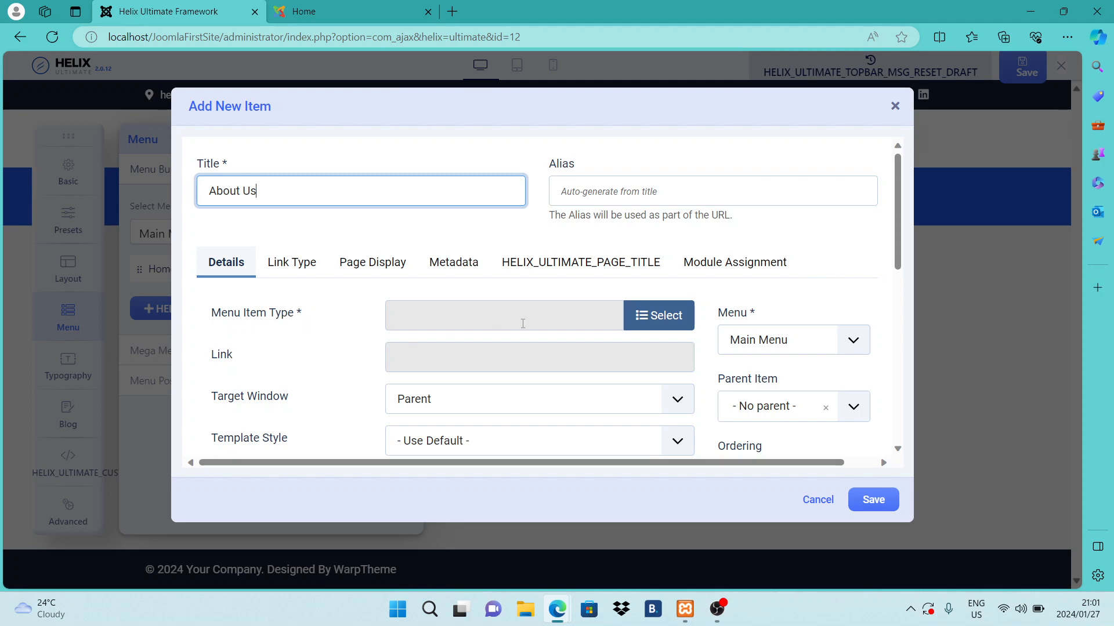
# Step: Set the menu item type of the About Us item to URL from the System Links group
pyautogui.click(667, 324)
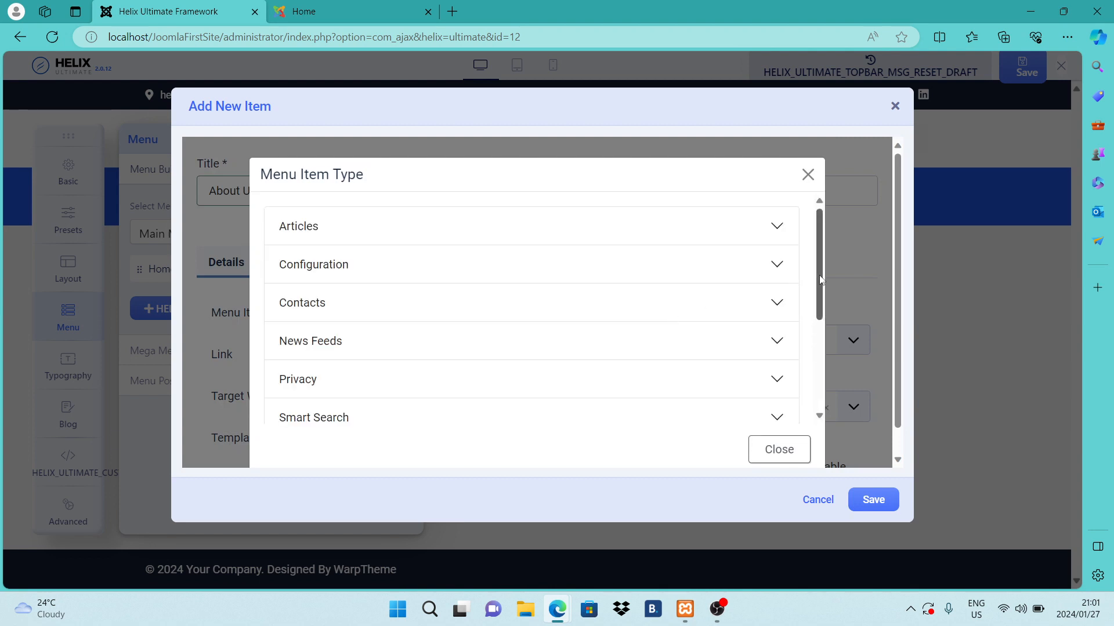
pyautogui.moveTo(820, 277)
pyautogui.mouseDown()
pyautogui.moveTo(820, 287)
pyautogui.moveTo(819, 273)
pyautogui.mouseUp()
pyautogui.moveTo(817, 258); pyautogui.dragTo(808, 349)
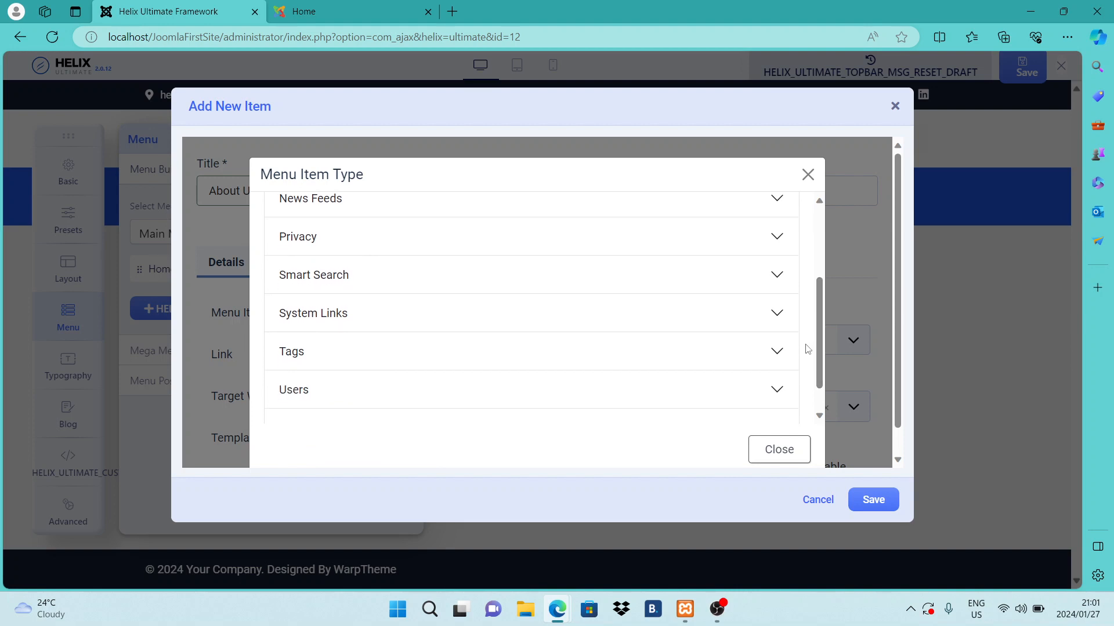
pyautogui.click(352, 313)
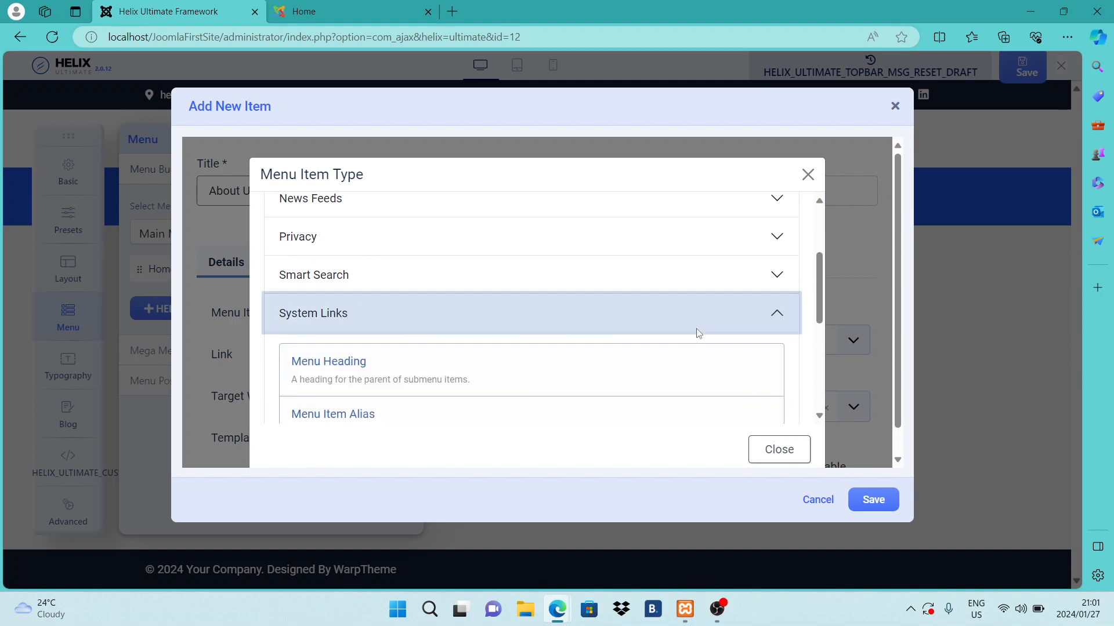
pyautogui.moveTo(821, 297); pyautogui.dragTo(817, 359)
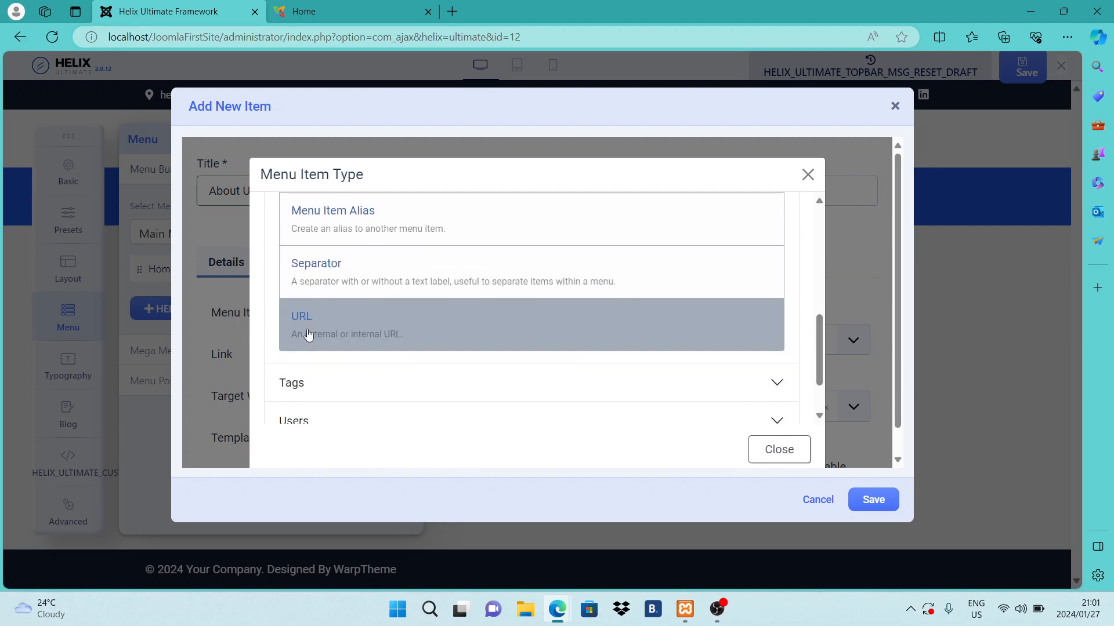
pyautogui.click(349, 318)
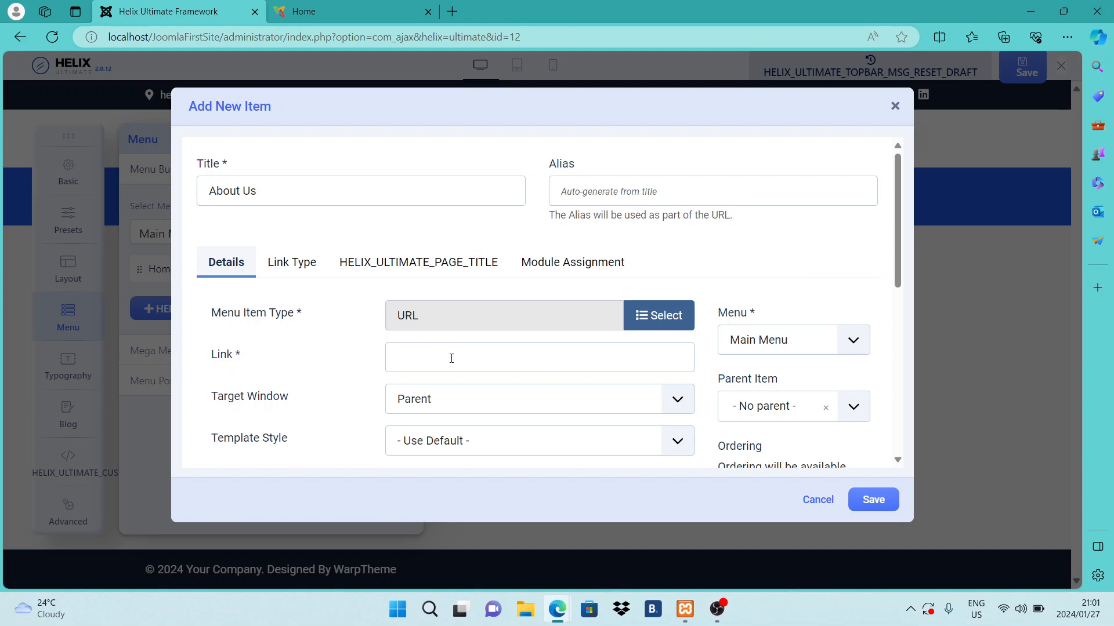
# Step: Set the About Us item's link to # and save the menu item
pyautogui.click(451, 359)
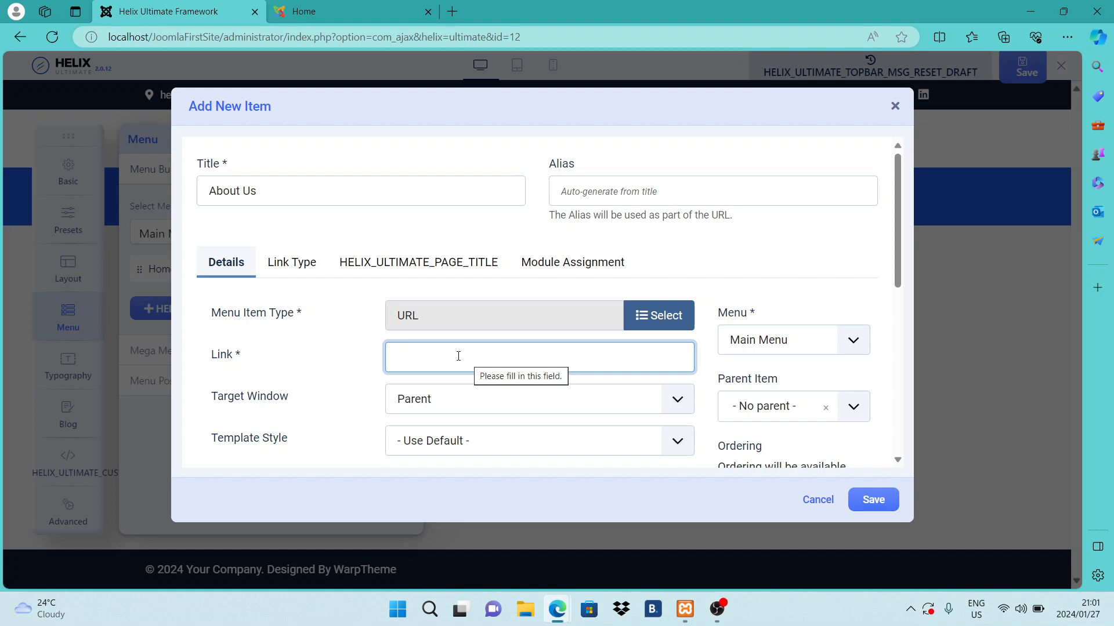
pyautogui.write('#')
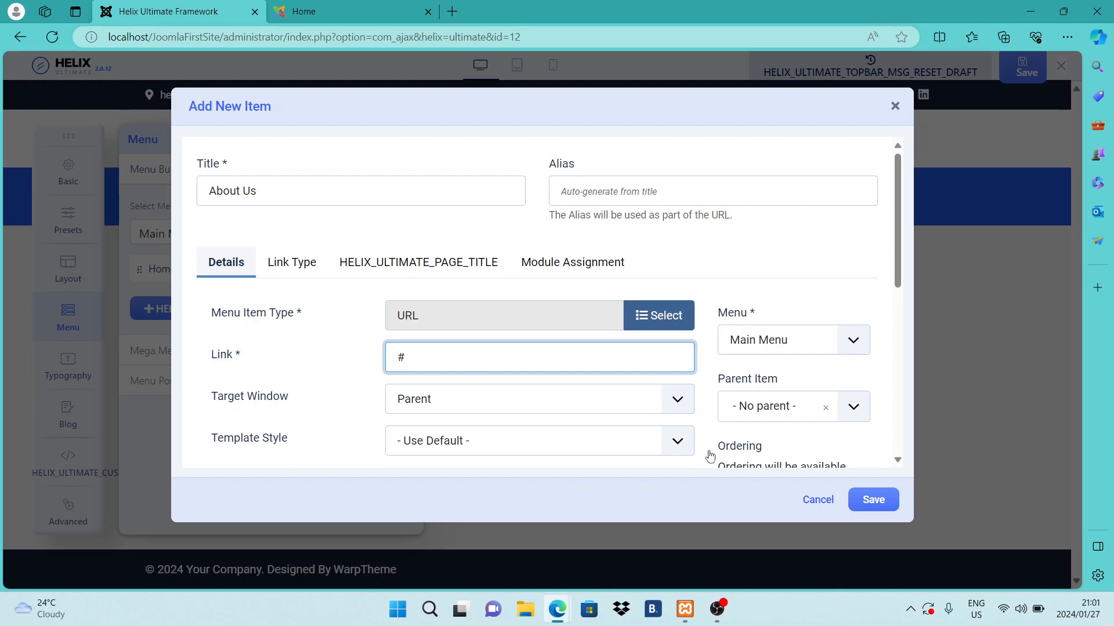
pyautogui.click(869, 505)
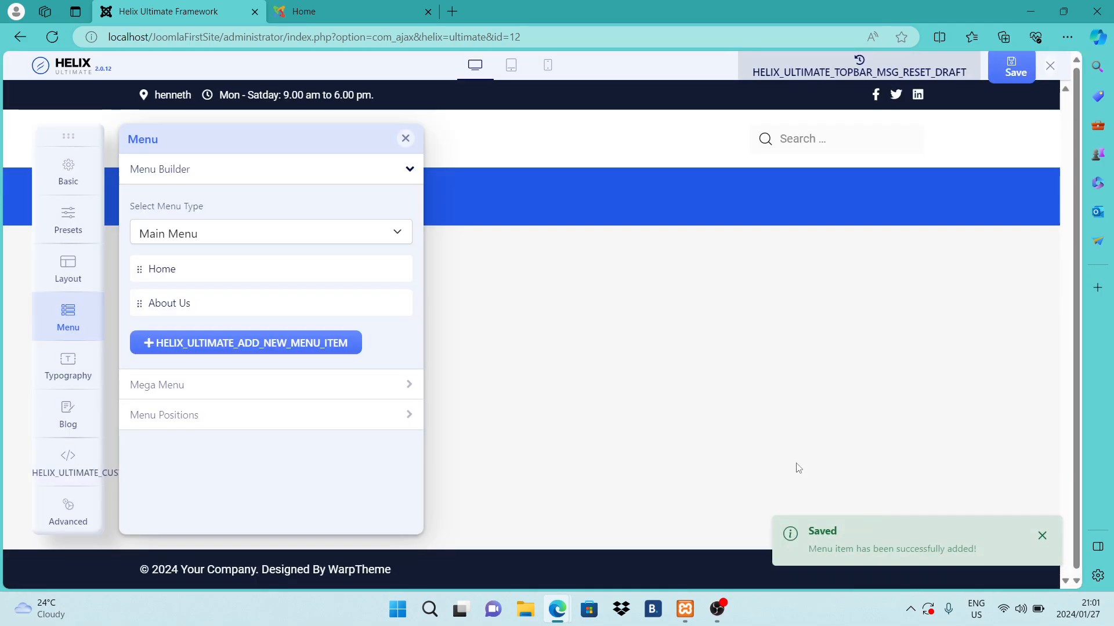
# Step: Switch to the open site page in the other browser tab and reload it to check the header and menu changes
pyautogui.click(377, 13)
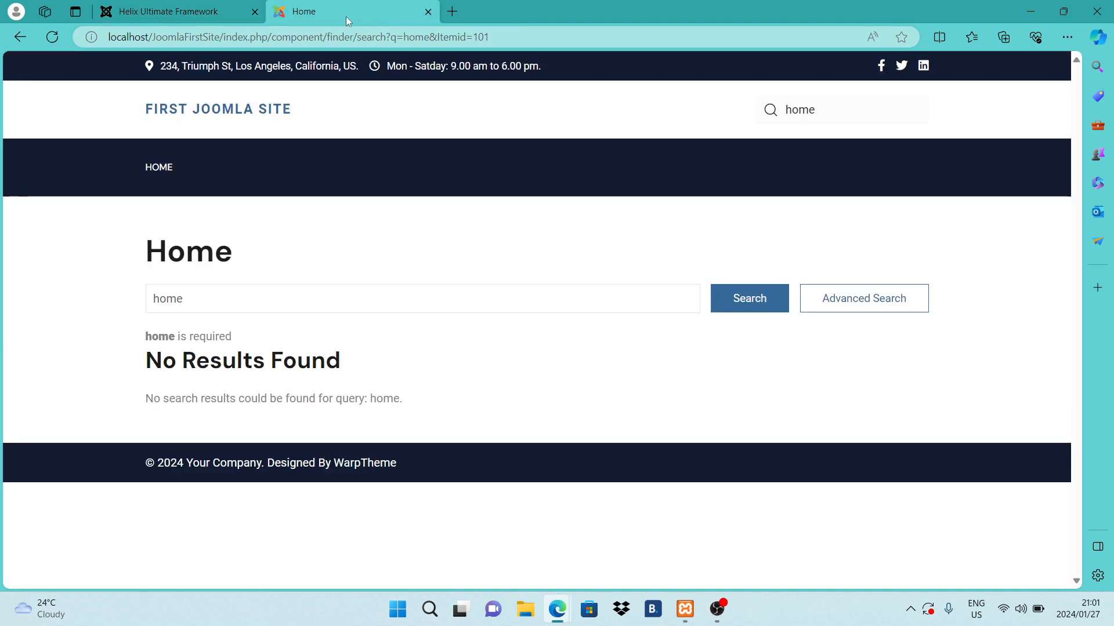
pyautogui.click(50, 43)
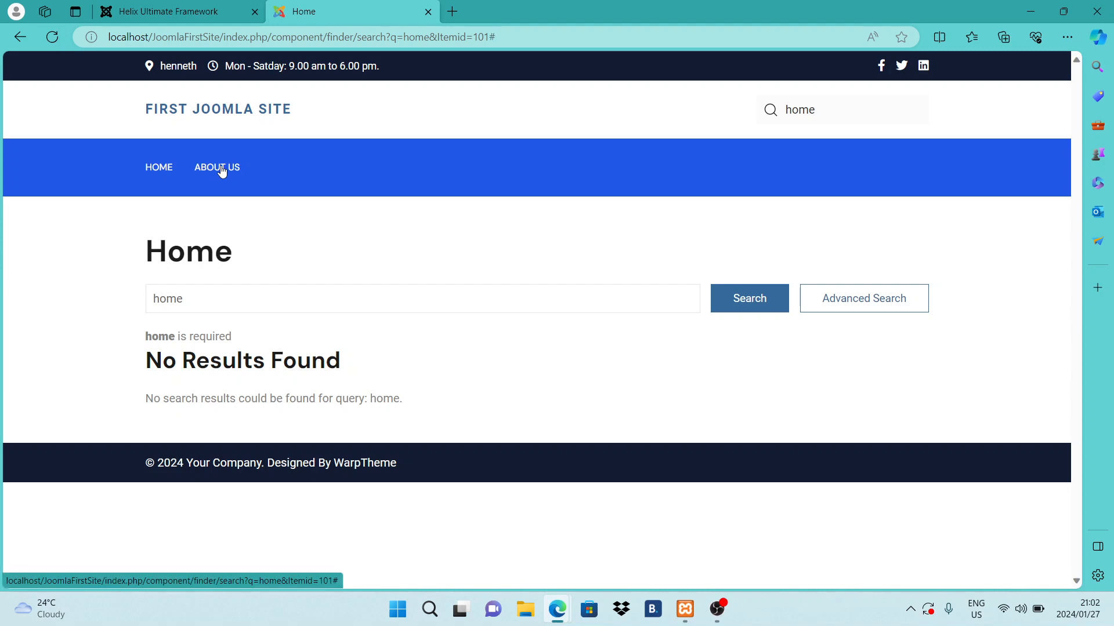
# Step: Check the site's Home page through its main menu and return to the Helix Ultimate template editor in the other browser tab
pyautogui.click(163, 166)
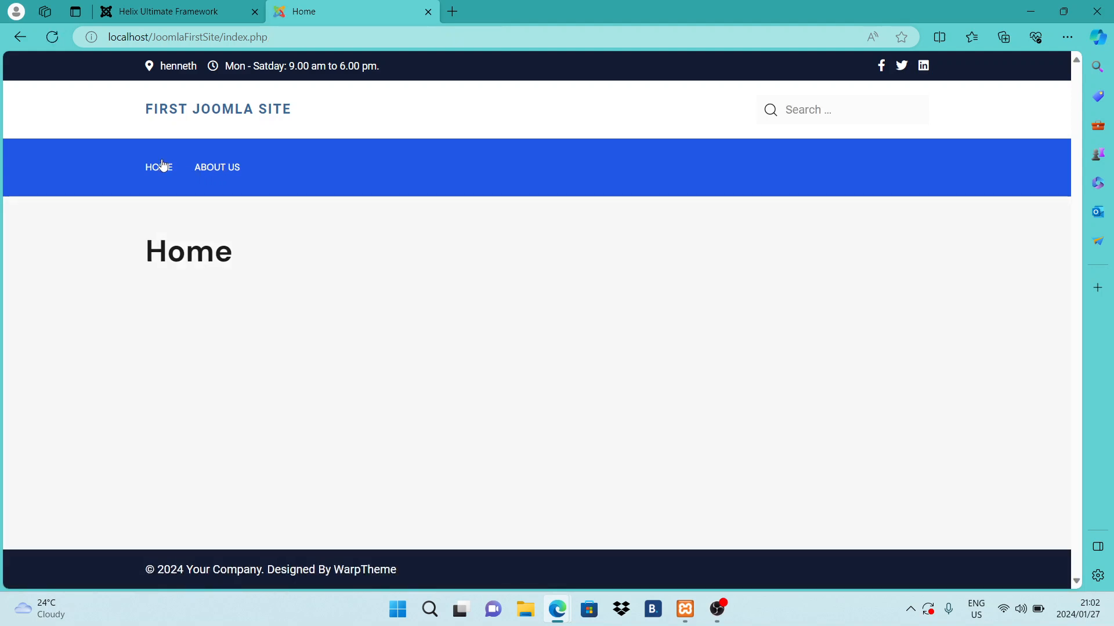
pyautogui.click(174, 10)
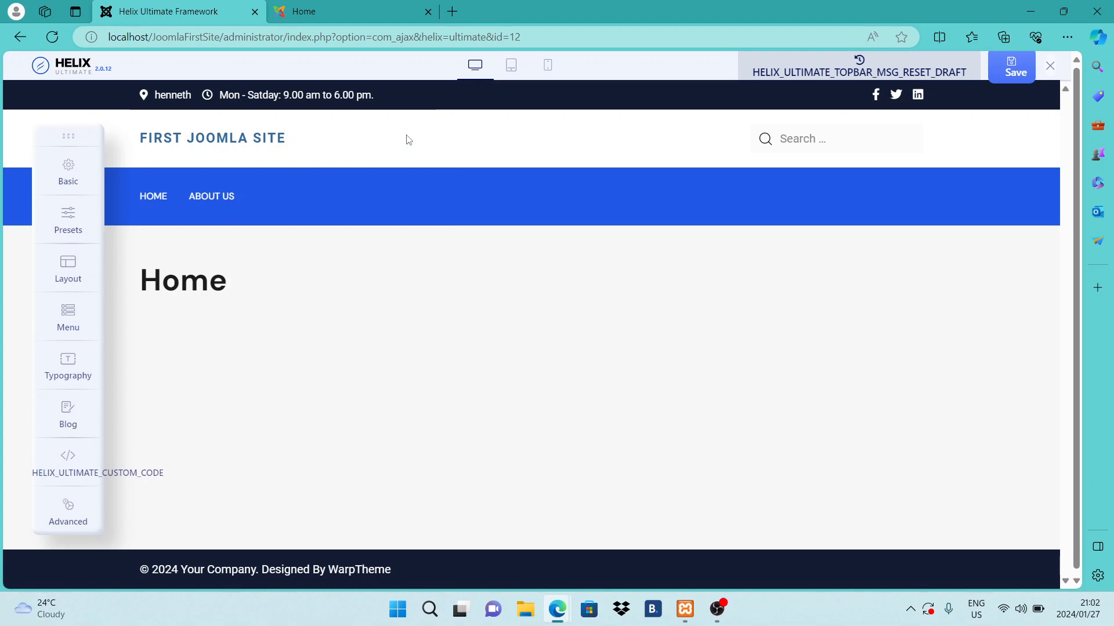
# Step: Review the template's Typography settings and its Custom Code settings, closing each without making changes
pyautogui.click(77, 380)
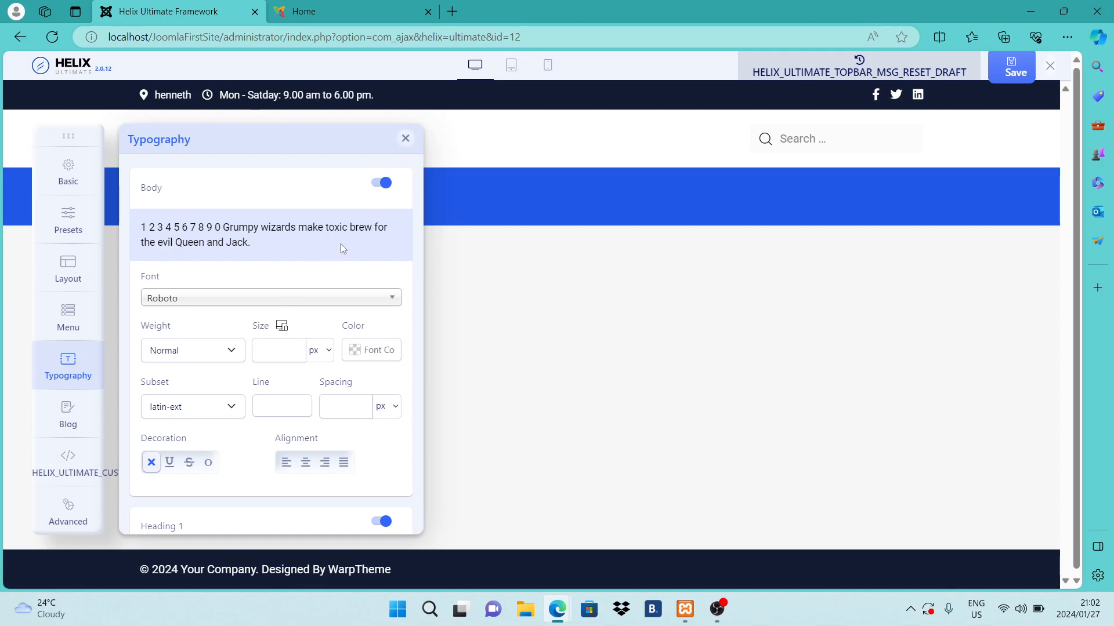
pyautogui.click(406, 138)
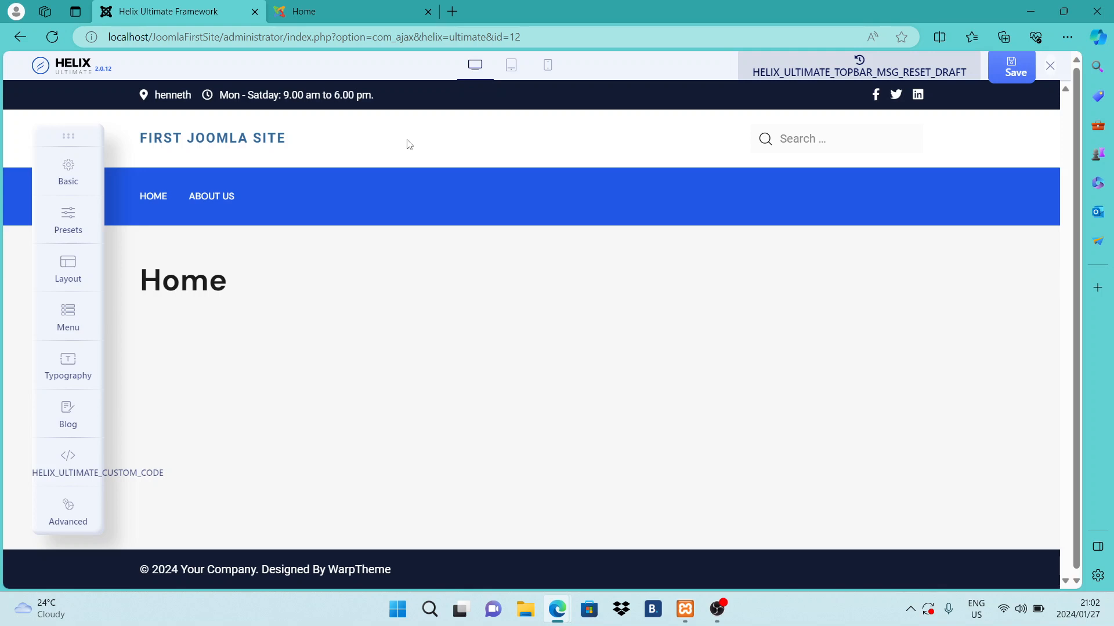
pyautogui.click(72, 464)
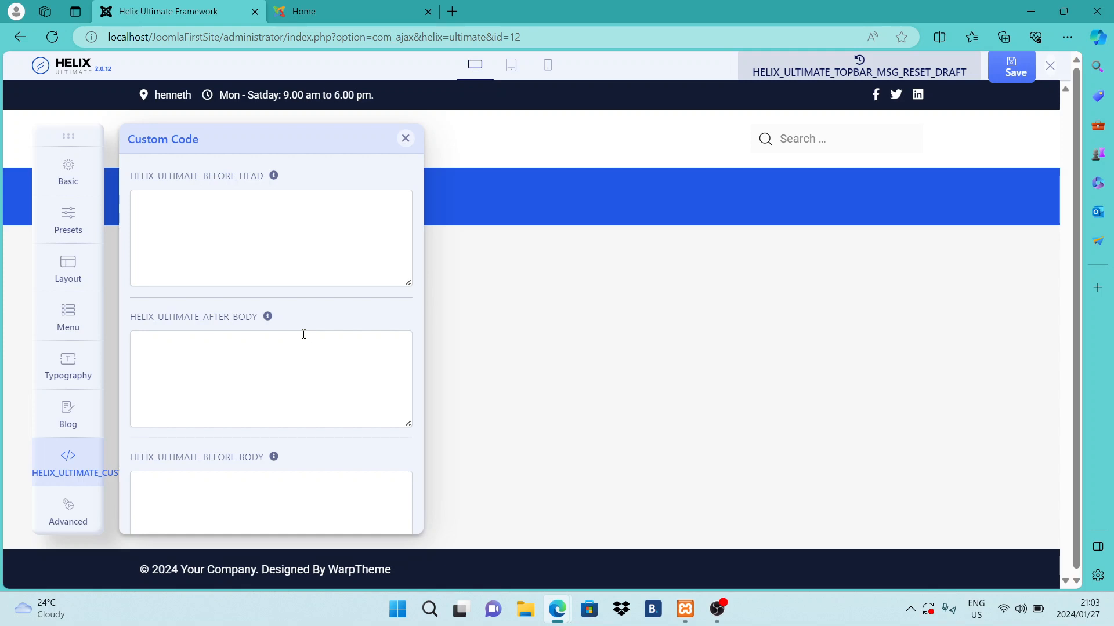
pyautogui.click(406, 140)
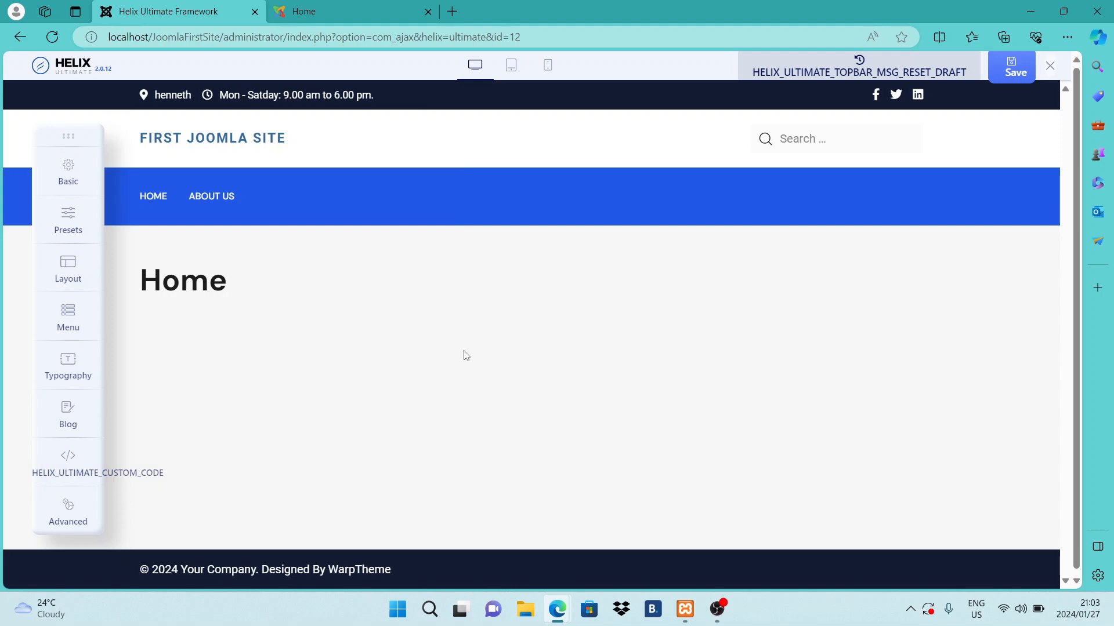
# Step: Save the template customisations and exit the Helix Ultimate editor to the site template styles list
pyautogui.click(1008, 81)
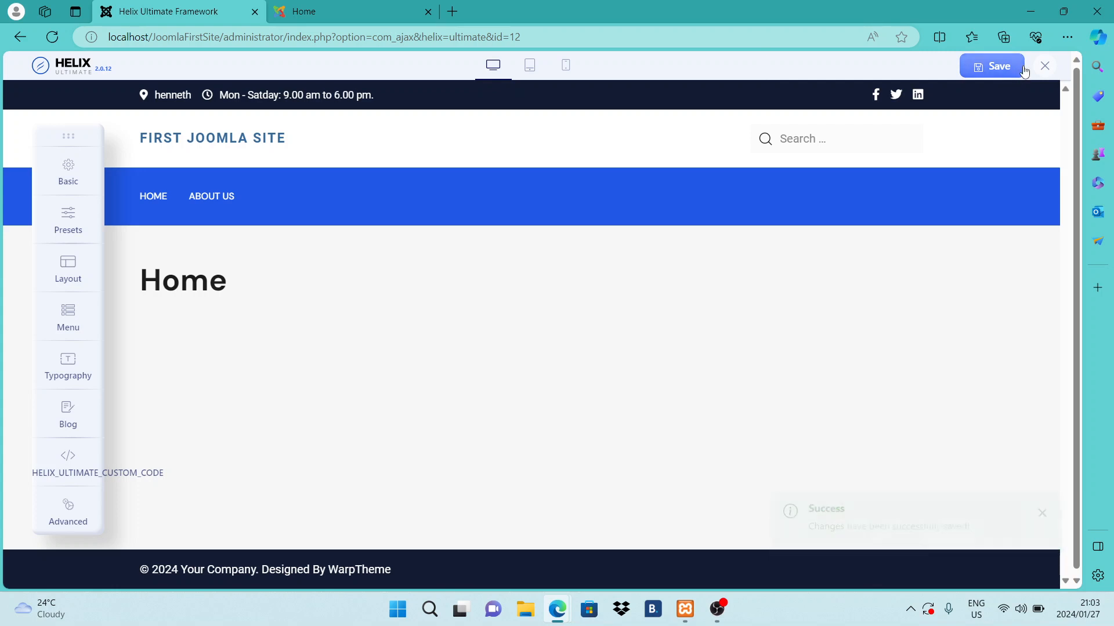
pyautogui.click(1046, 67)
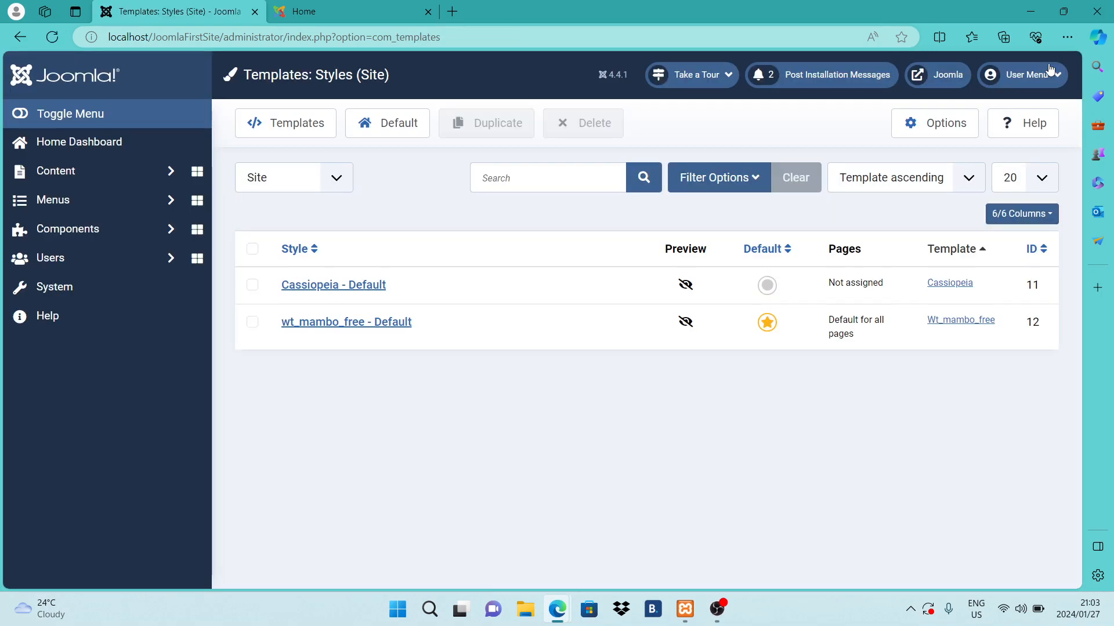